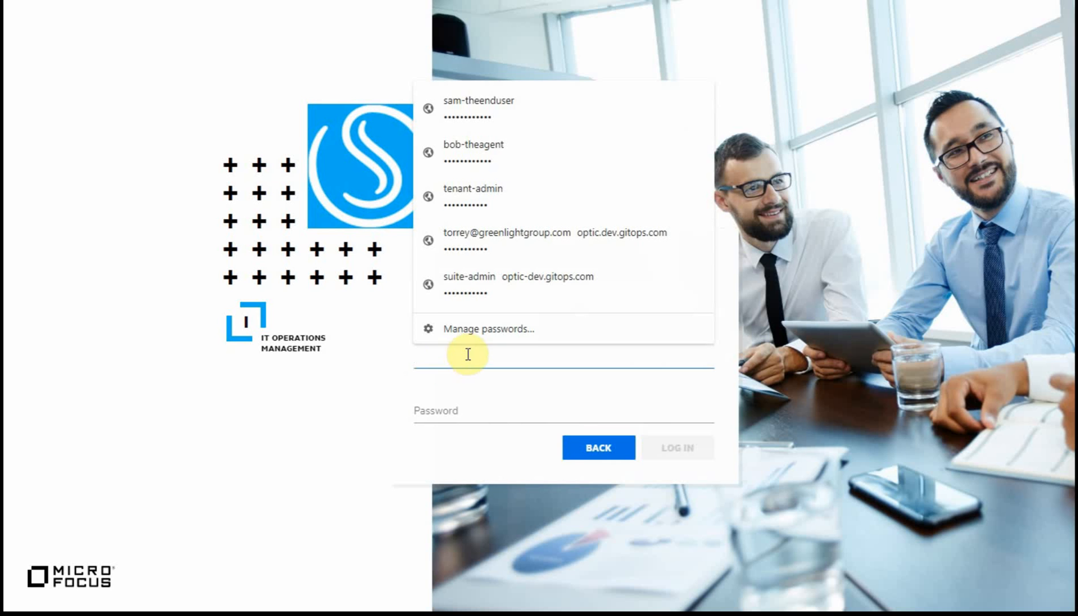
Log in to the Service Portal with the saved tenant administrator user name and password
left_click(475, 189)
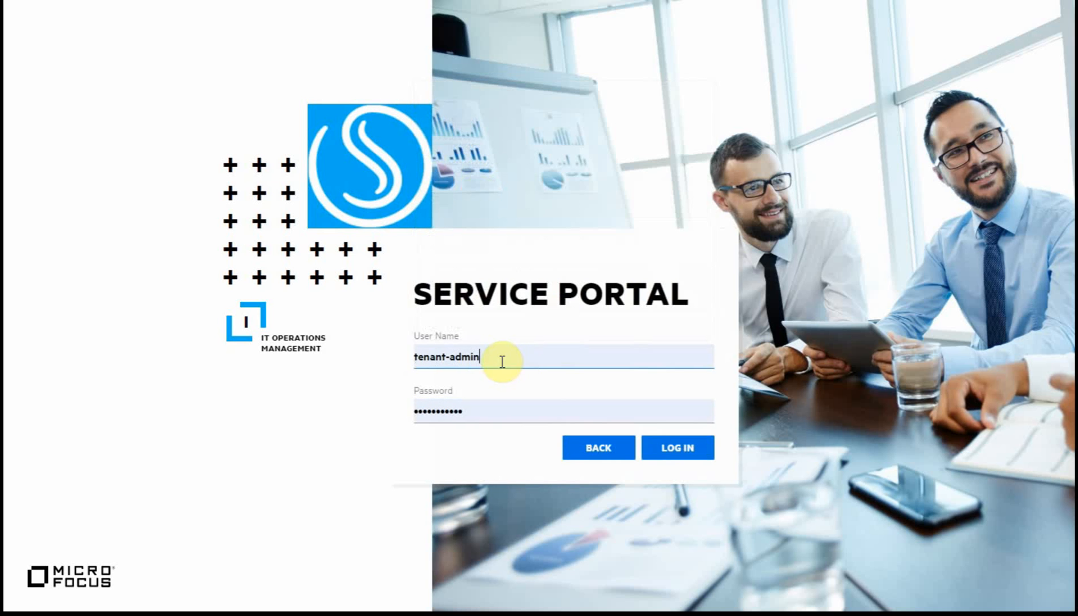
left_click(665, 447)
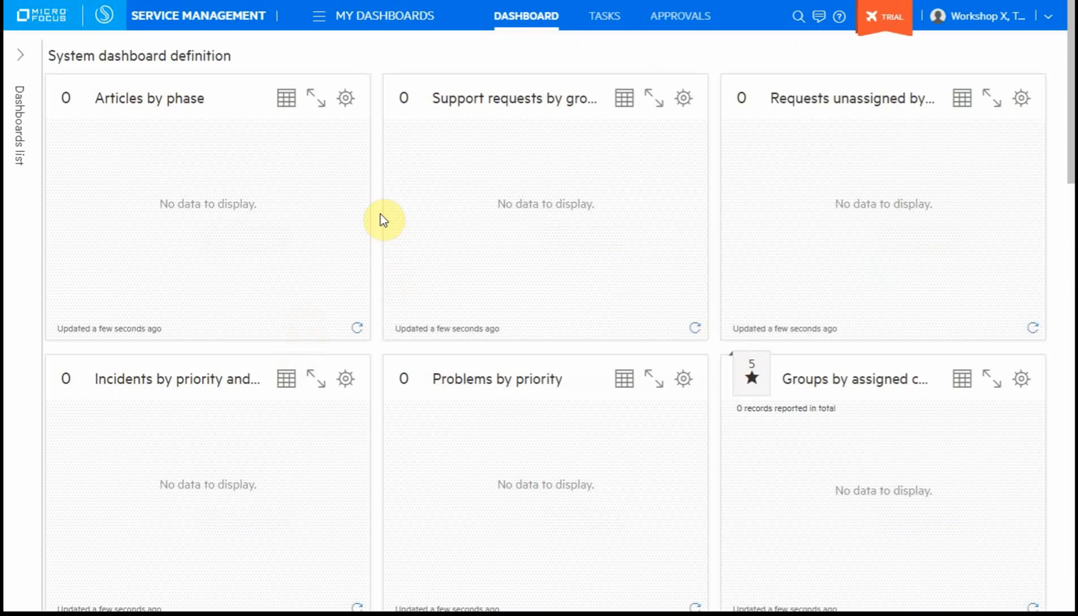
Go to Studio in the Administration configuration area and choose the Request record type
left_click(324, 18)
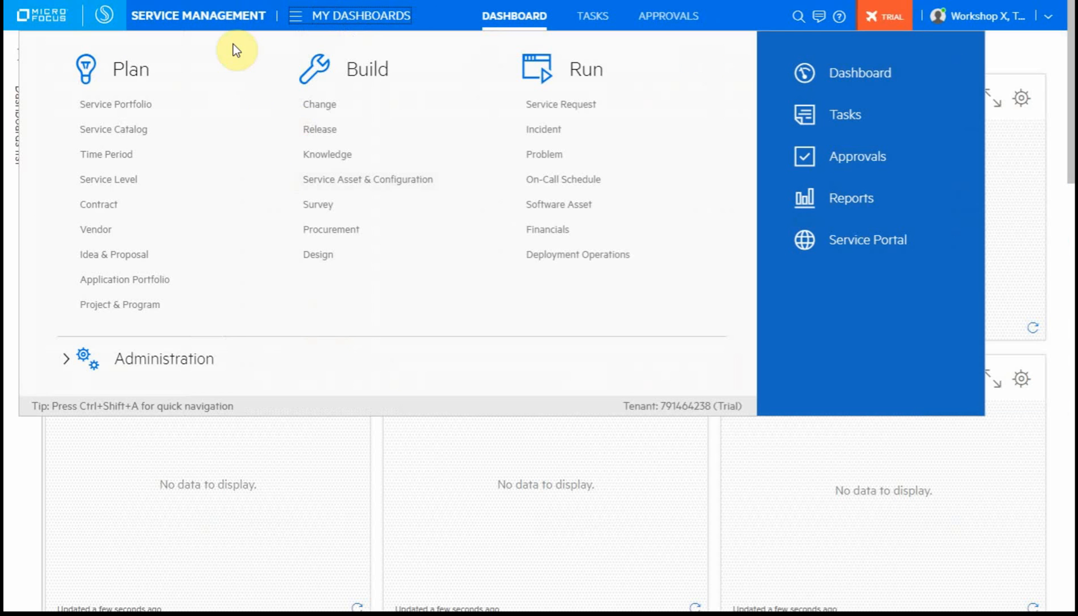
left_click(142, 363)
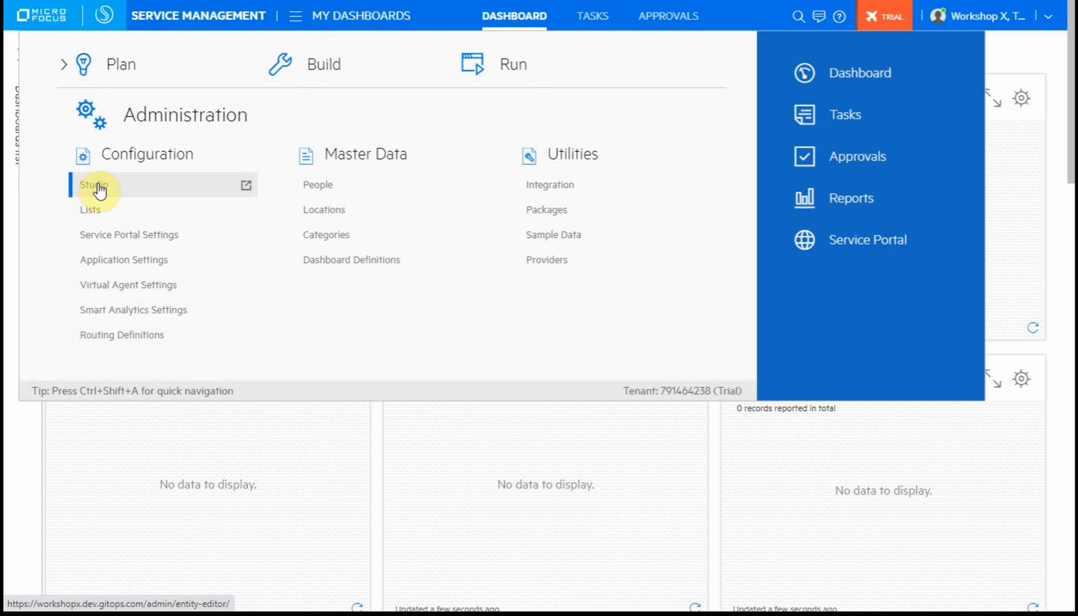
left_click(96, 185)
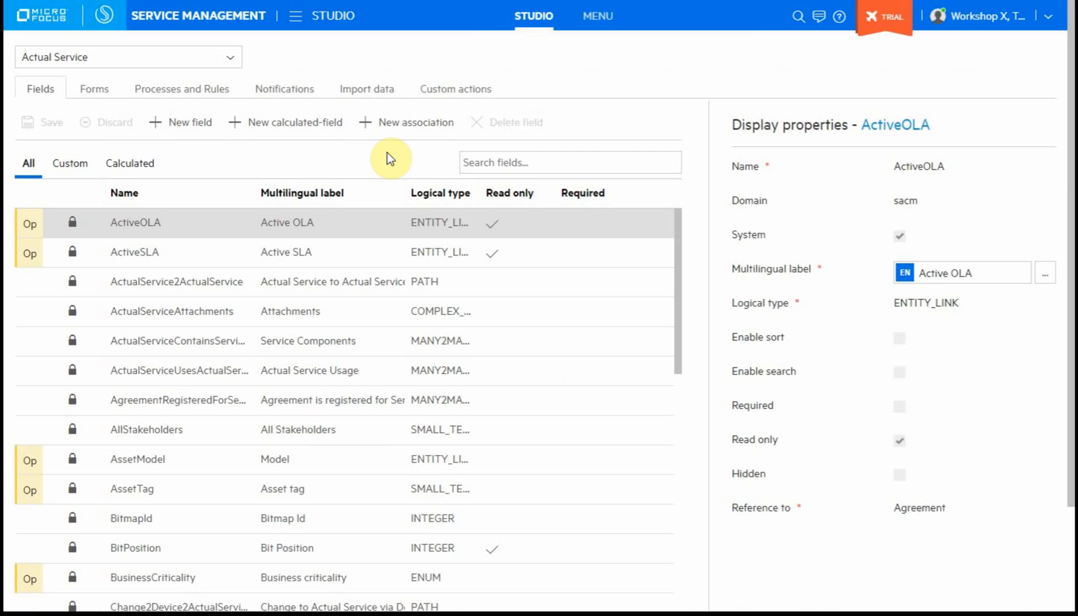
left_click(231, 57)
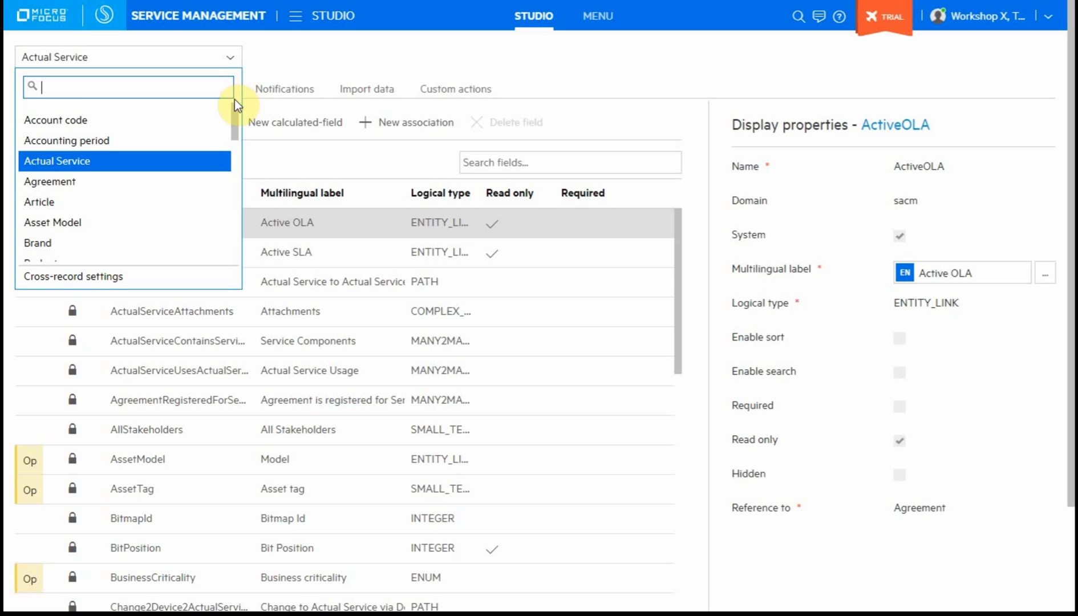
left_click_drag(235, 113, 239, 204)
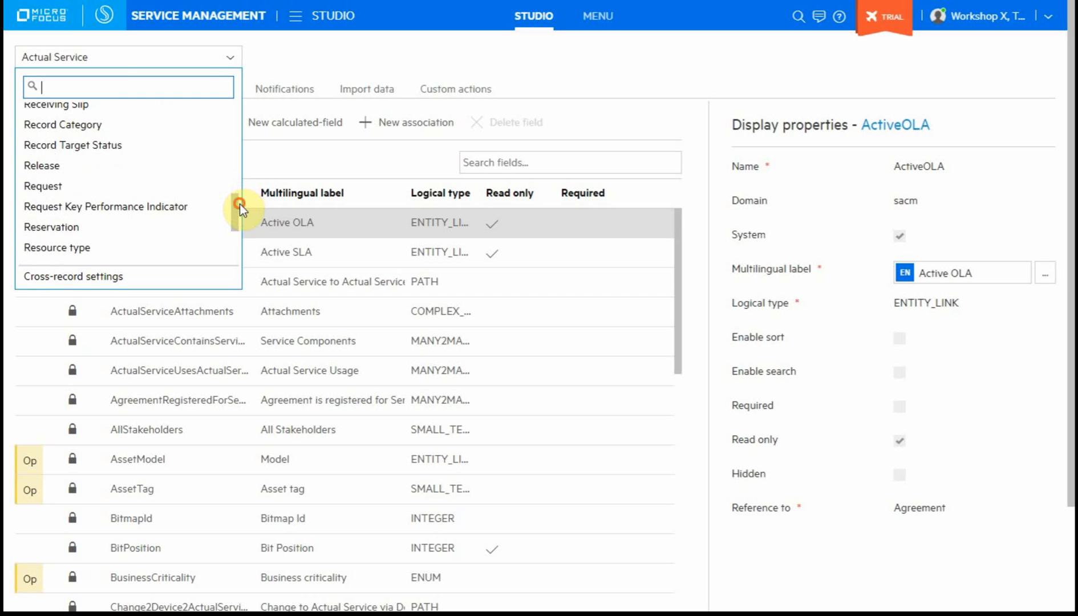
left_click(98, 193)
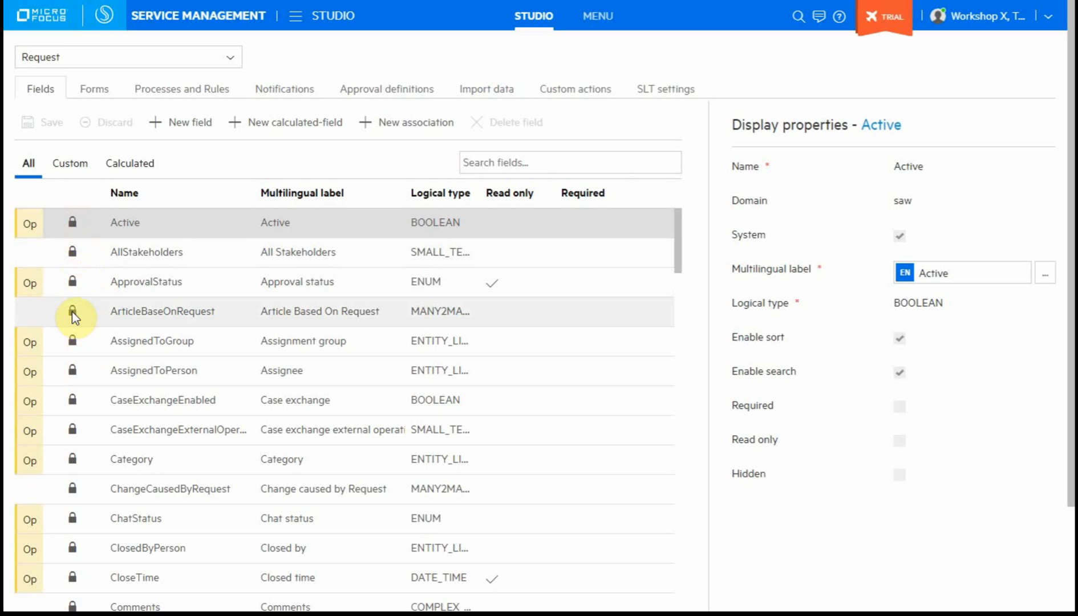
Examine the complete field list of the Request record type and its custom fields
scroll(73, 339, "down", 5)
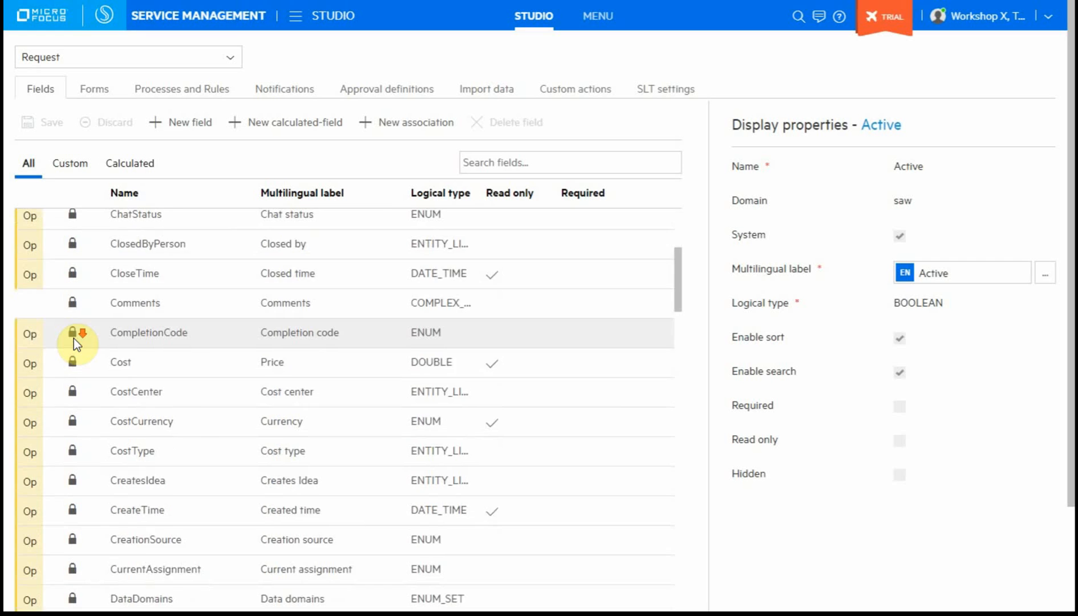
scroll(73, 339, "down", 6)
scroll(73, 336, "down", 9)
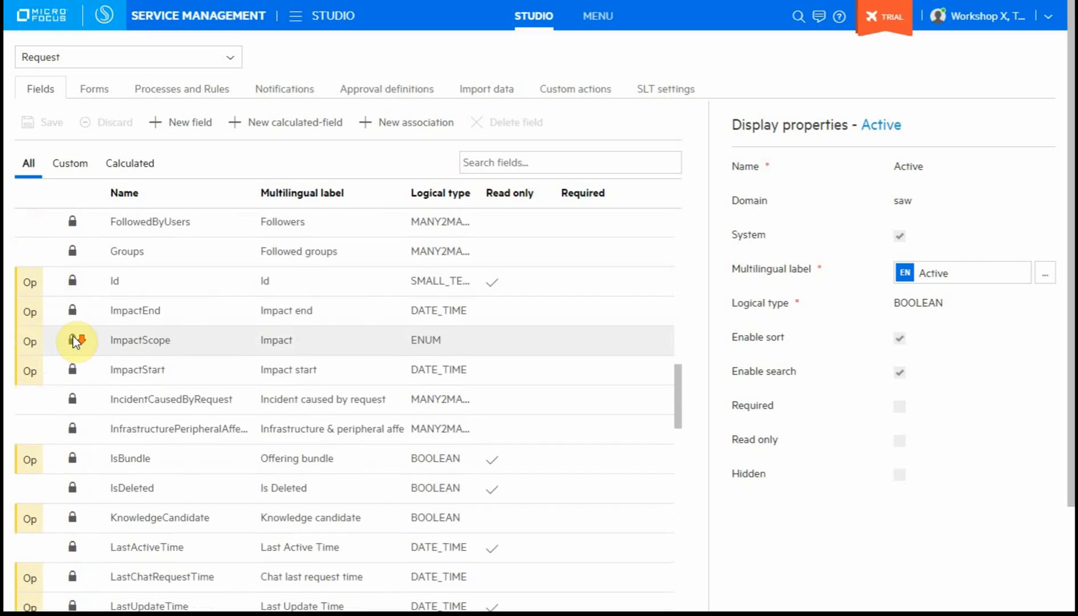
scroll(73, 336, "down", 15)
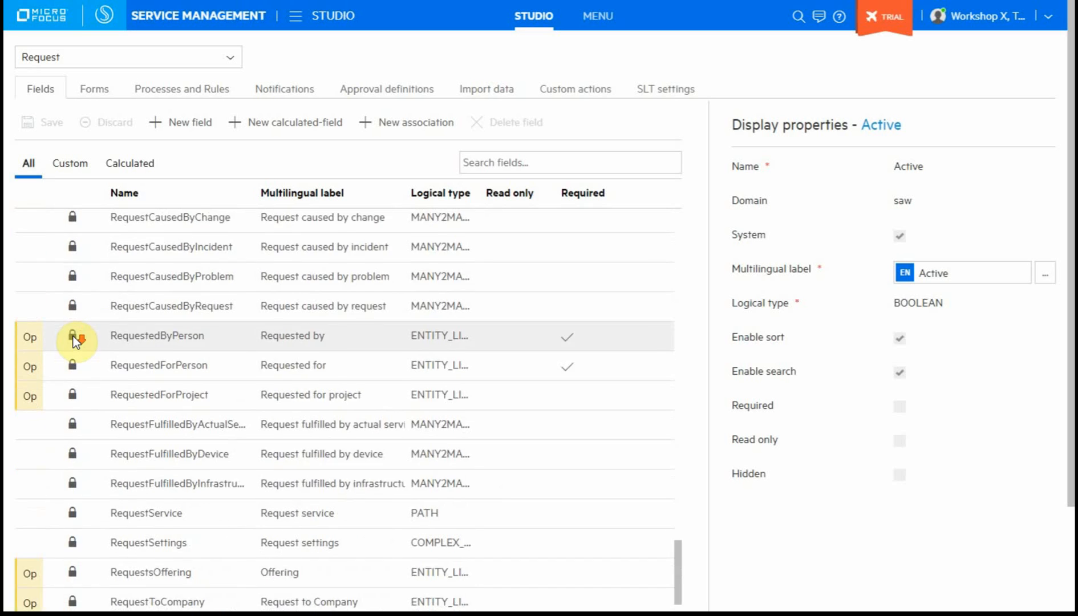
scroll(73, 335, "down", 9)
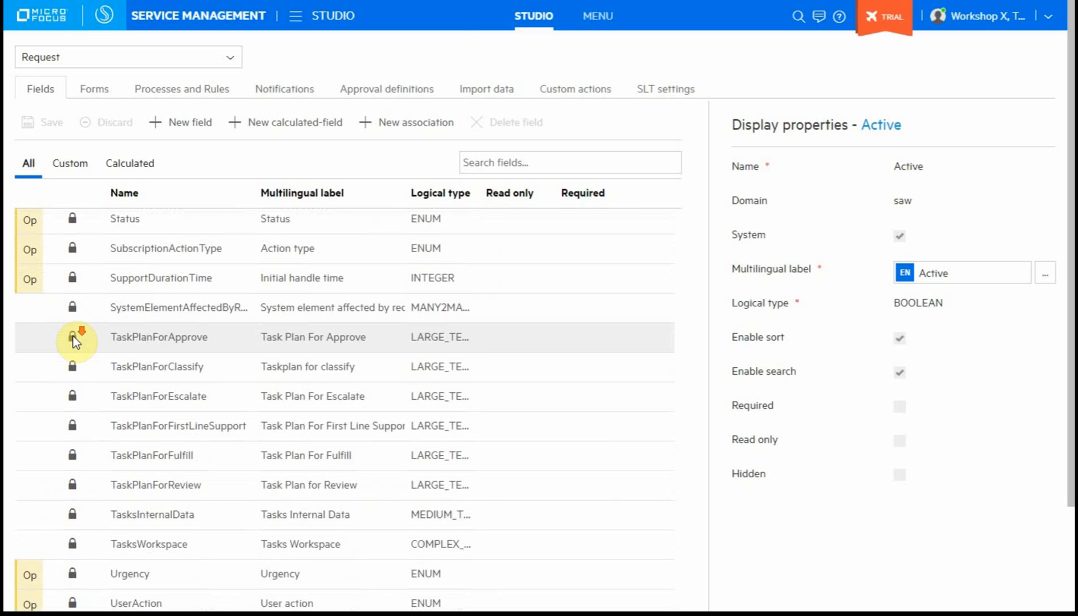
scroll(73, 336, "down", 2)
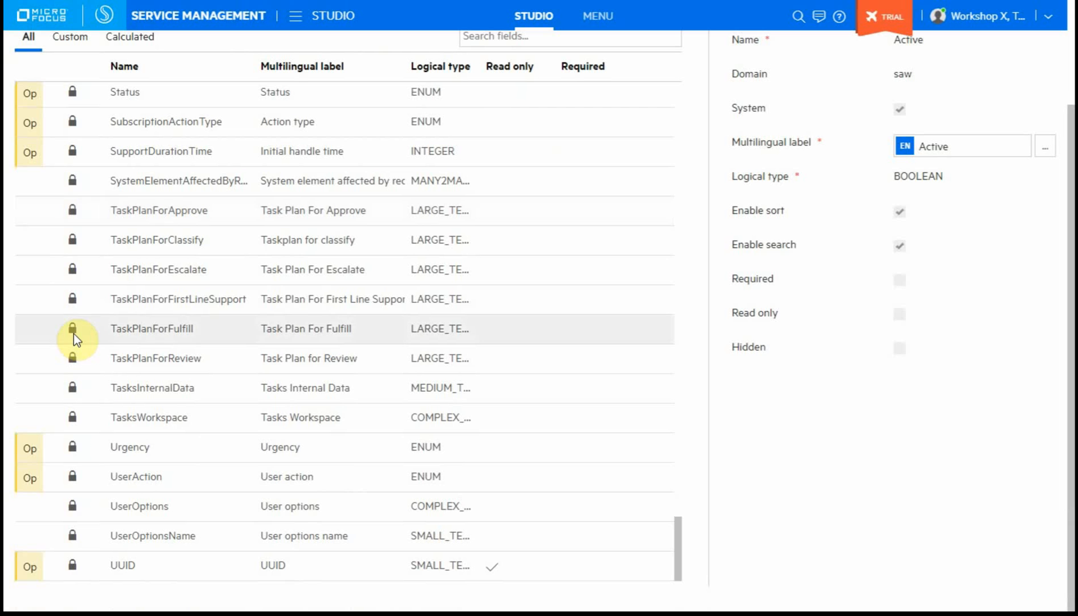
scroll(73, 336, "up", 10)
scroll(78, 327, "up", 20)
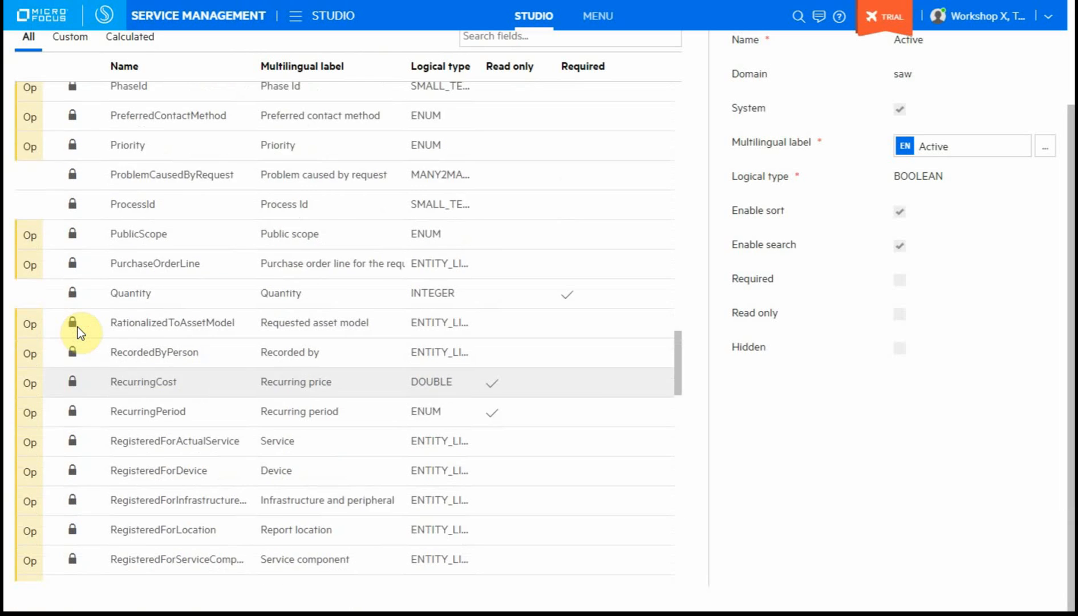
scroll(77, 327, "up", 10)
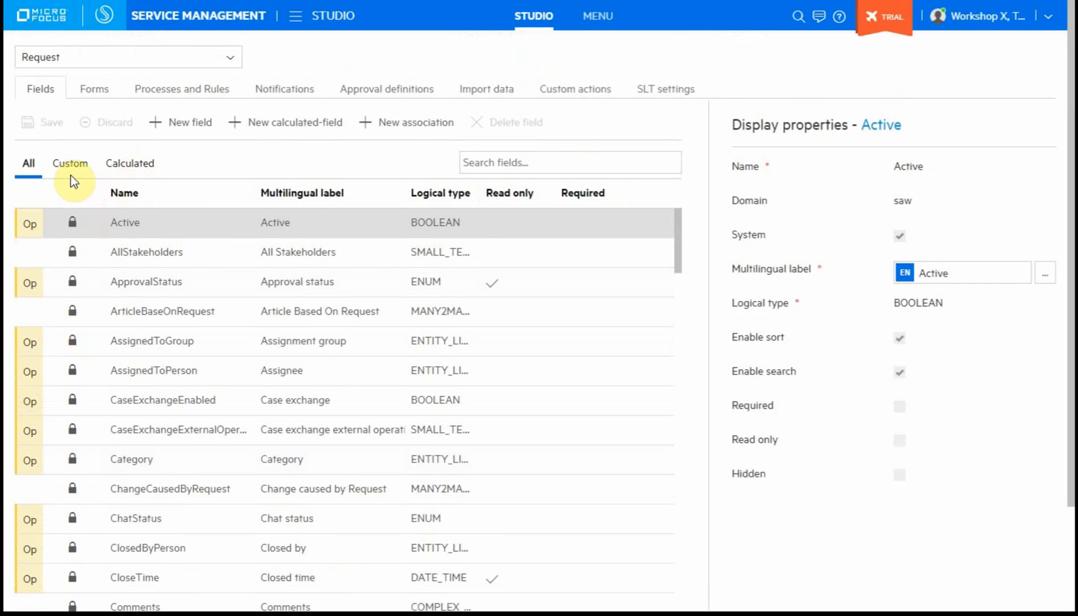
left_click(71, 171)
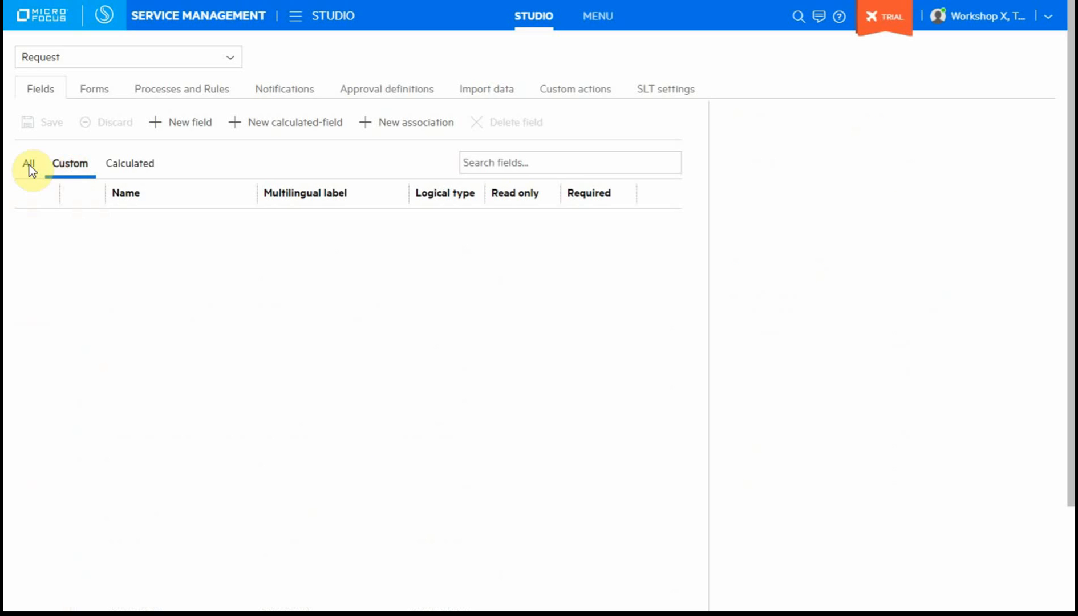
left_click(28, 165)
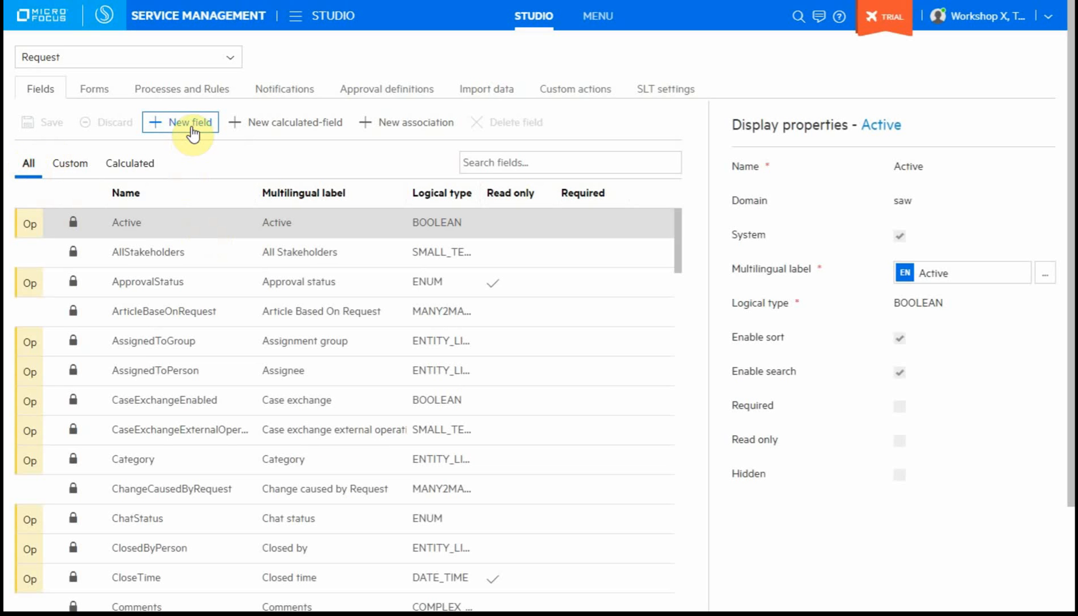
Add a new field to the Request record type and name it ManualQANeeded
left_click(194, 127)
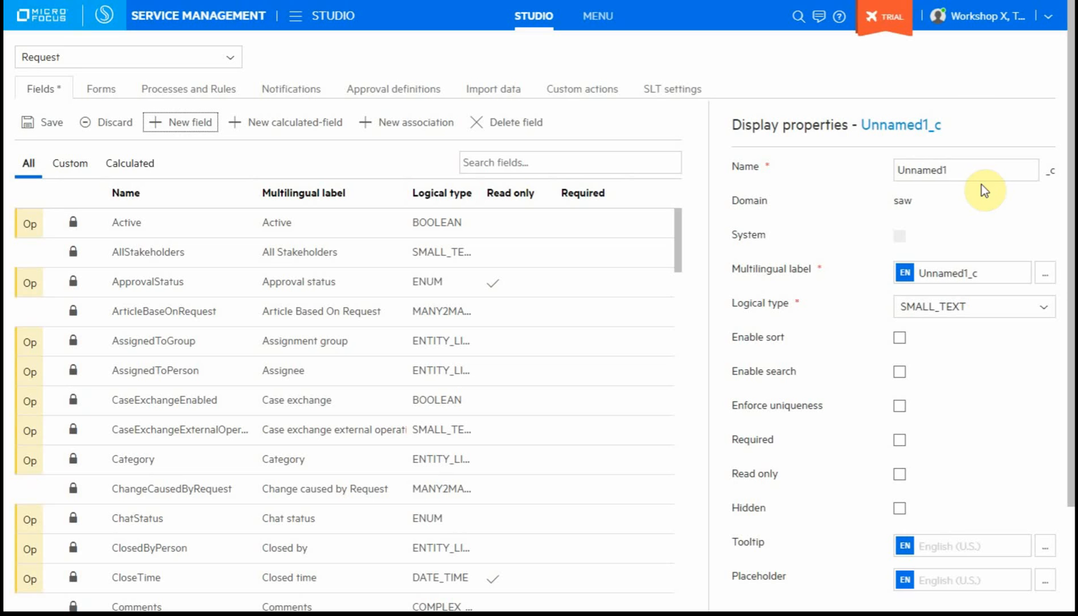
double_click(972, 170)
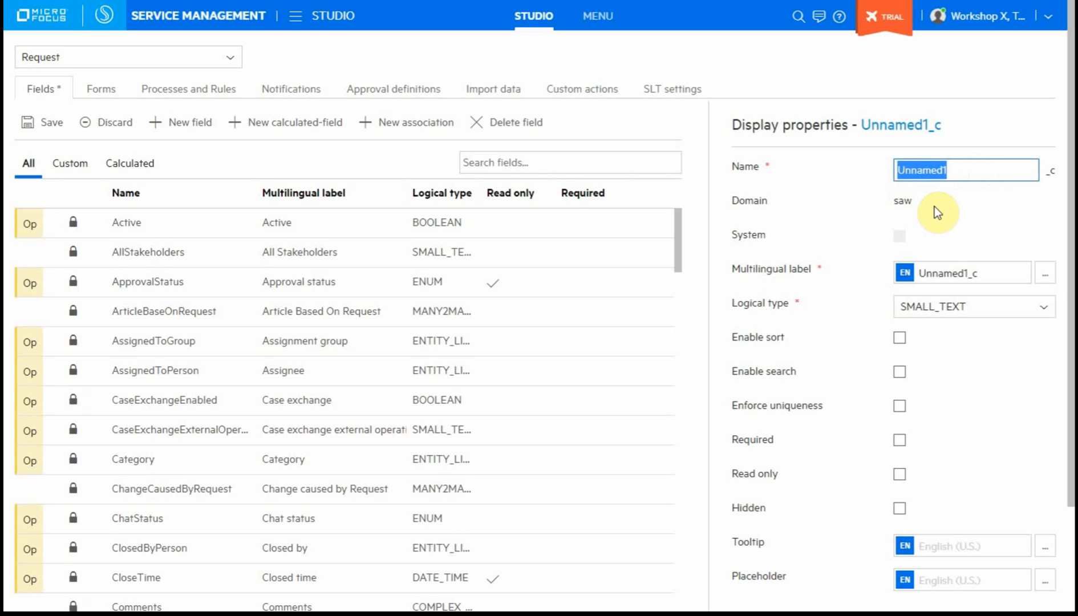
type("Manual")
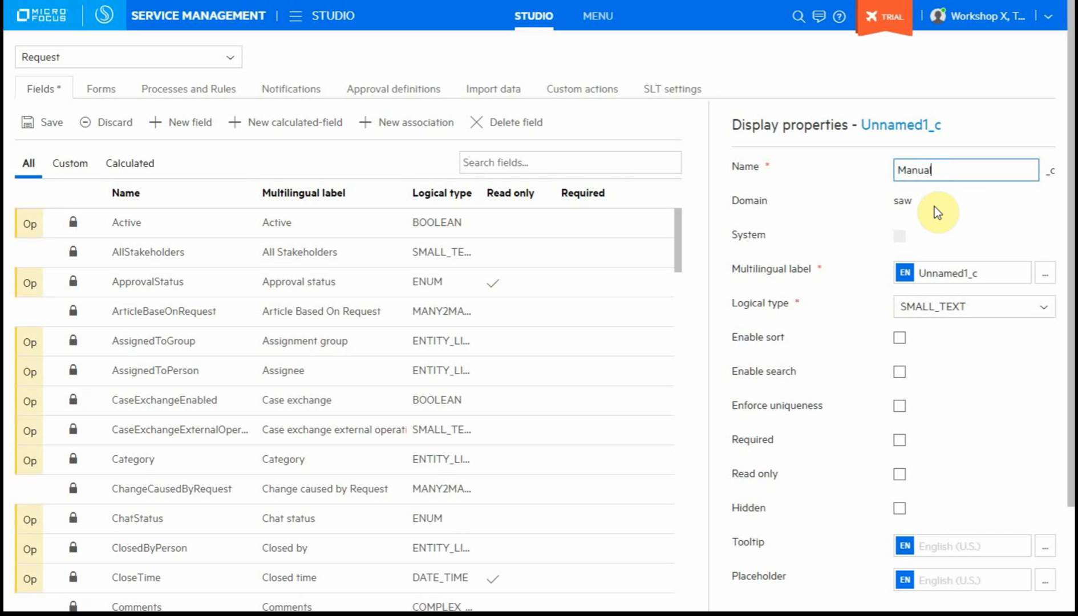
type("_")
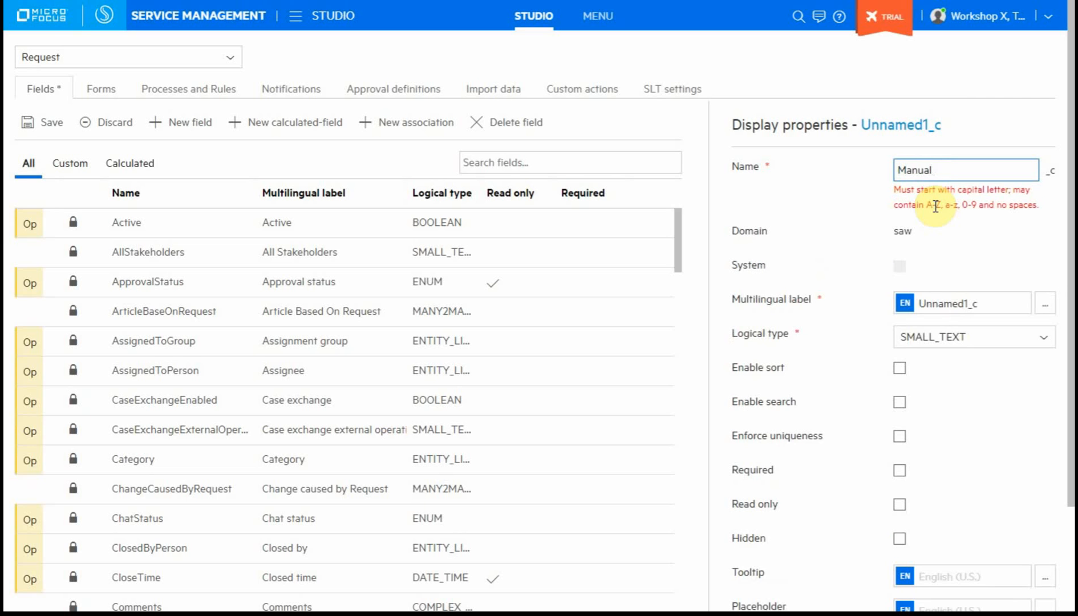
type("QA")
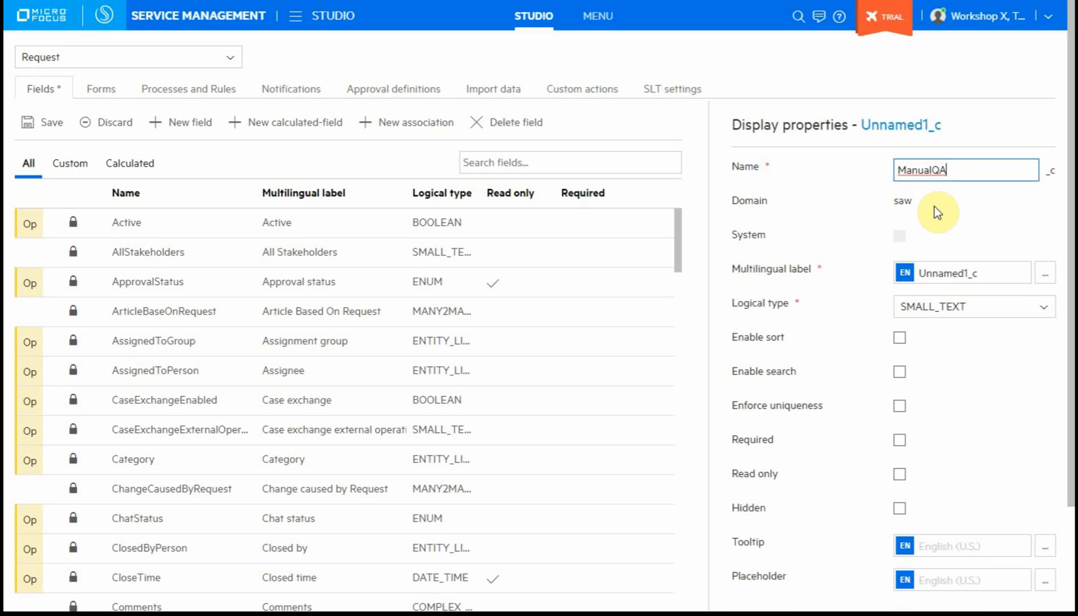
type("Needed")
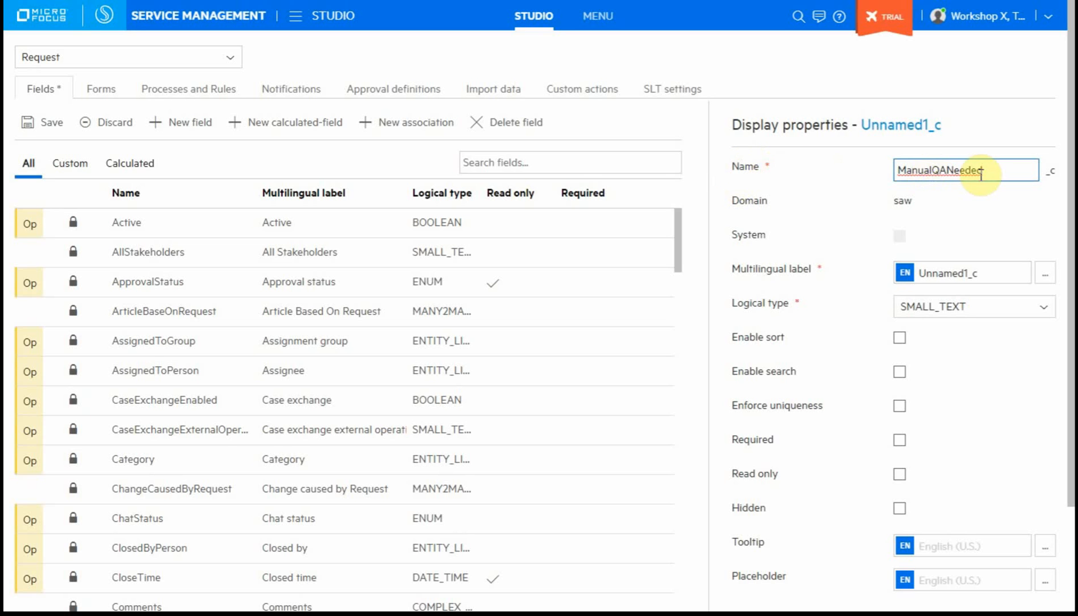
left_click_drag(999, 172, 787, 178)
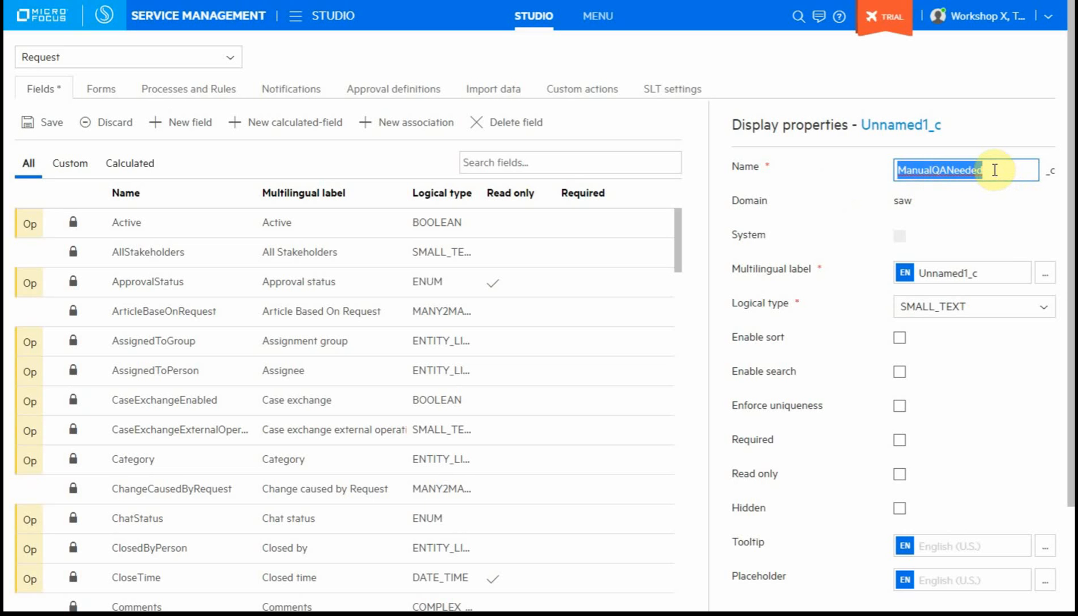
Check the translation languages offered for the new field's label and set the English label to "Manual QA Needed"
left_click(993, 271)
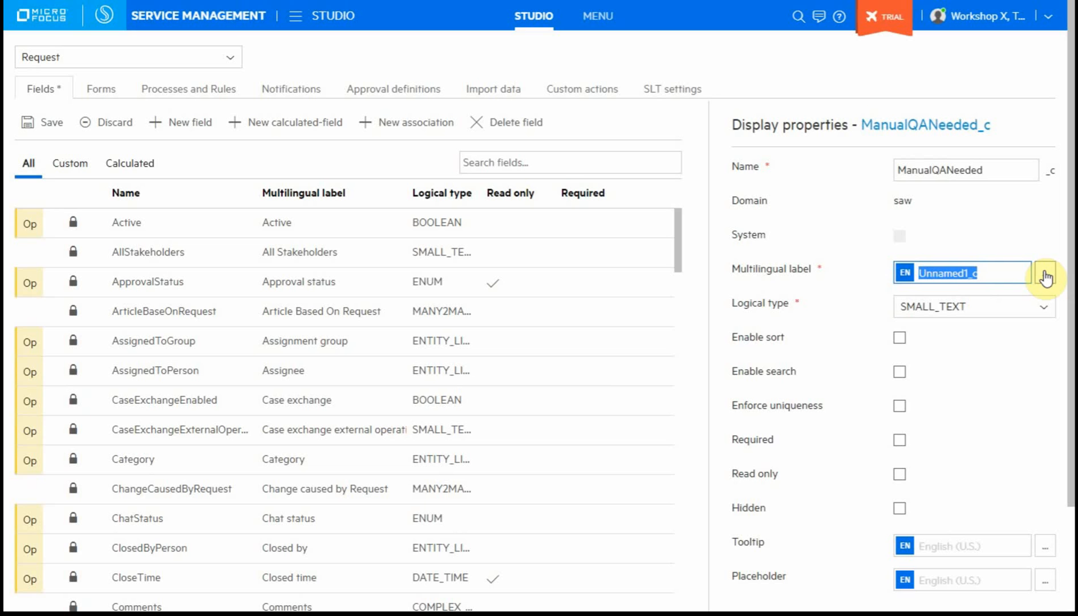
left_click(1046, 278)
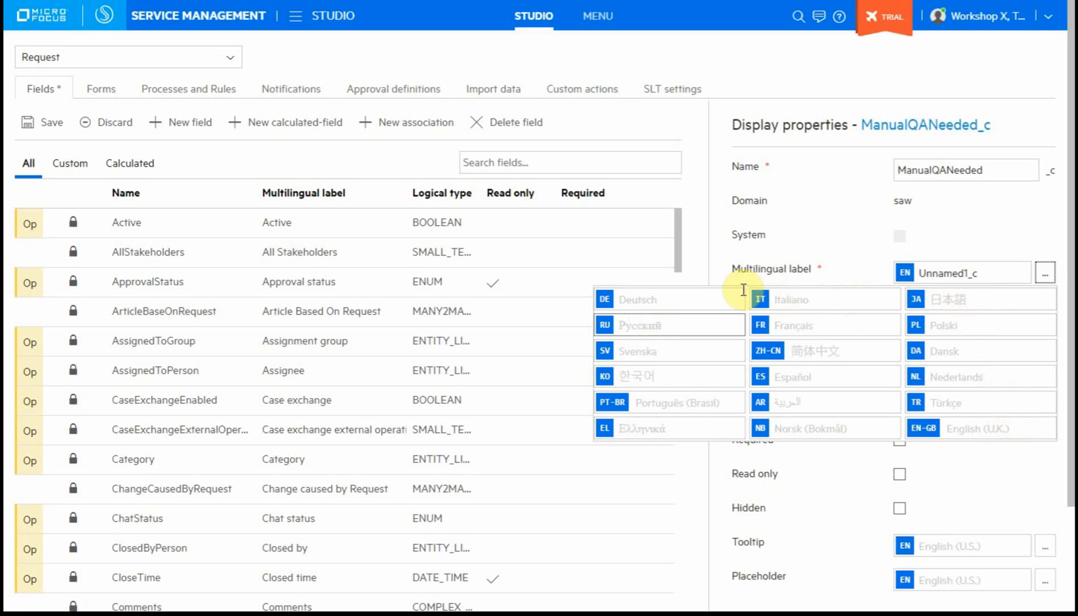
left_click(787, 240)
left_click(981, 272)
type("M")
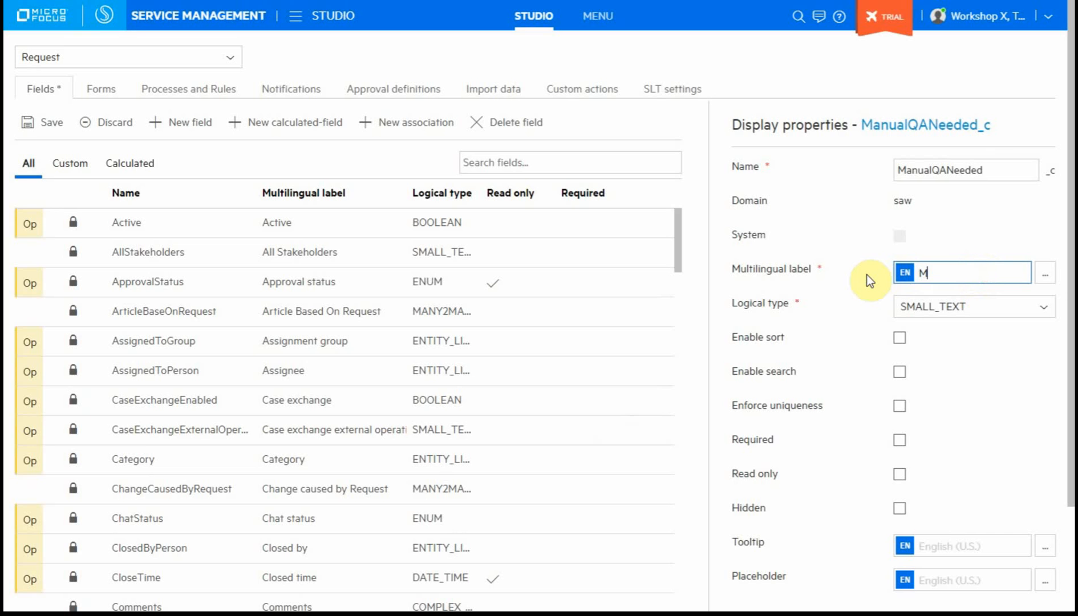
type("anual QA Needed")
Set the new field's logical type to BOOLEAN and save the field
left_click(1035, 310)
scroll(1027, 434, "up", 1)
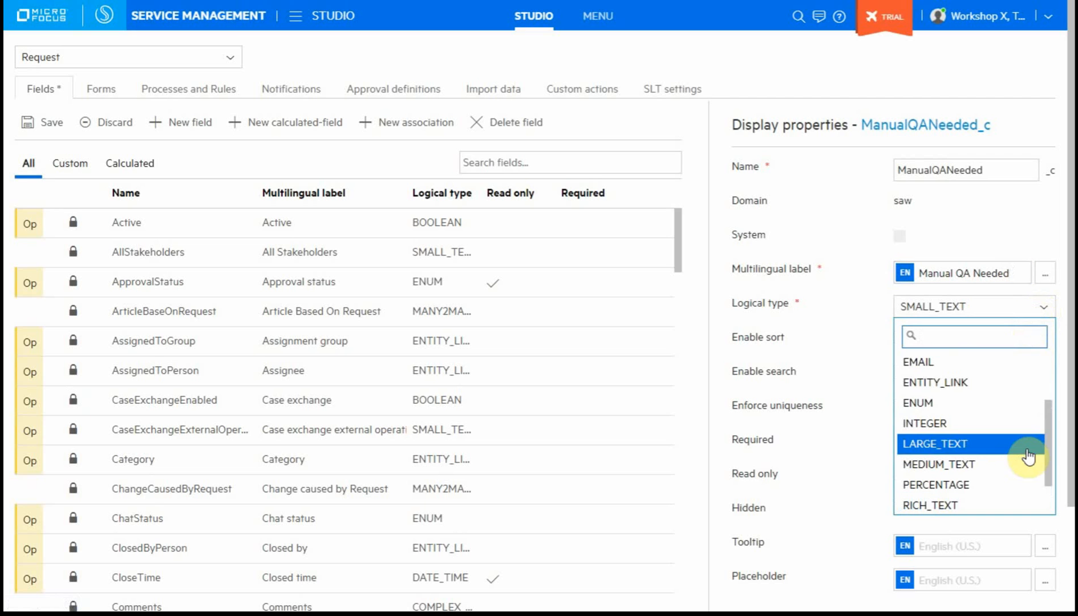
scroll(993, 476, "down", 2)
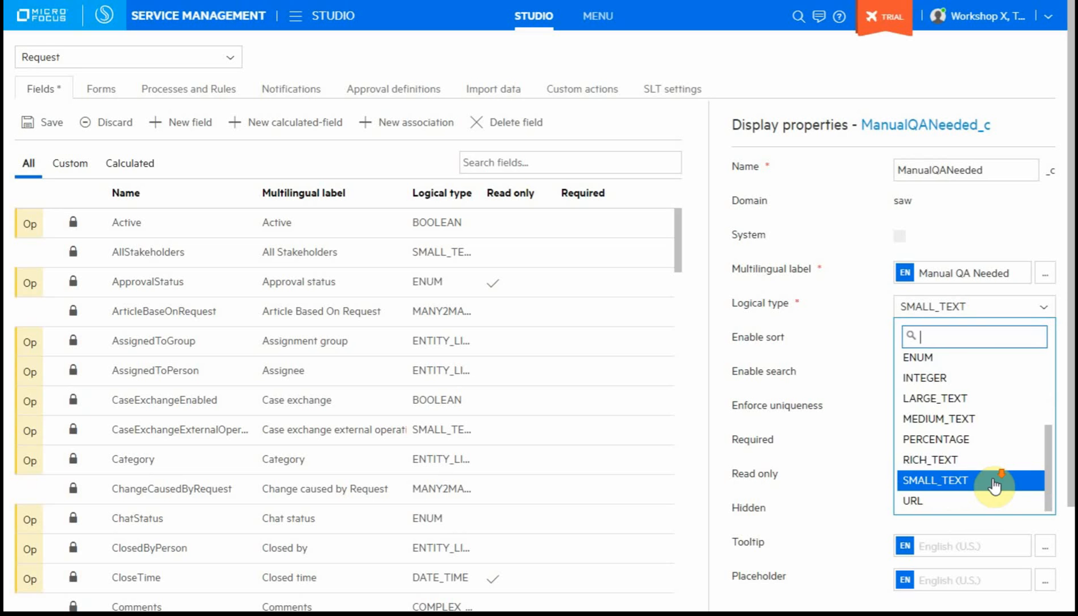
scroll(993, 506, "up", 3)
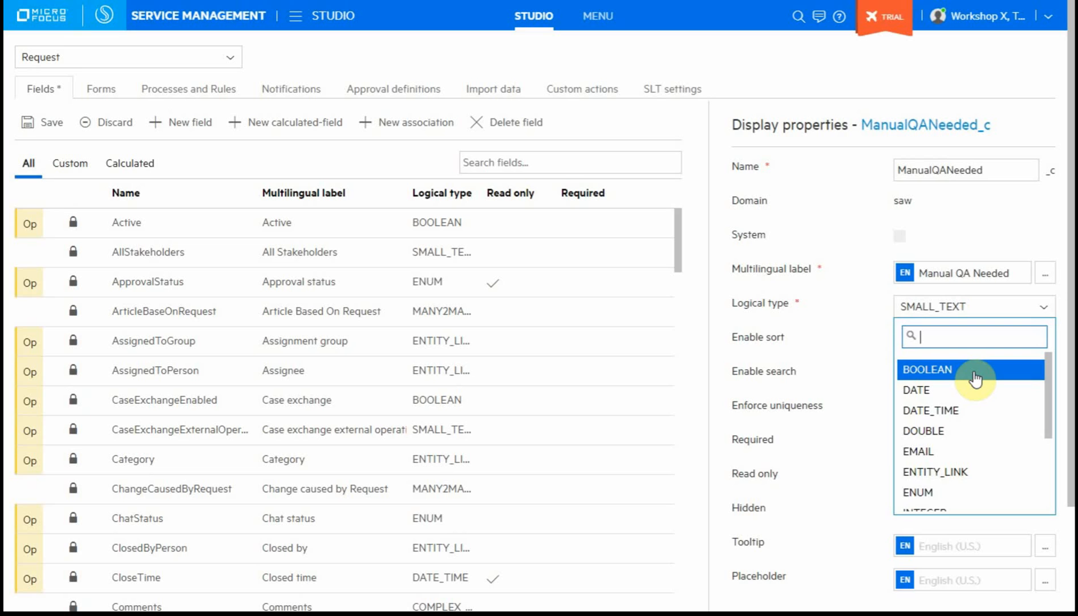
left_click(975, 376)
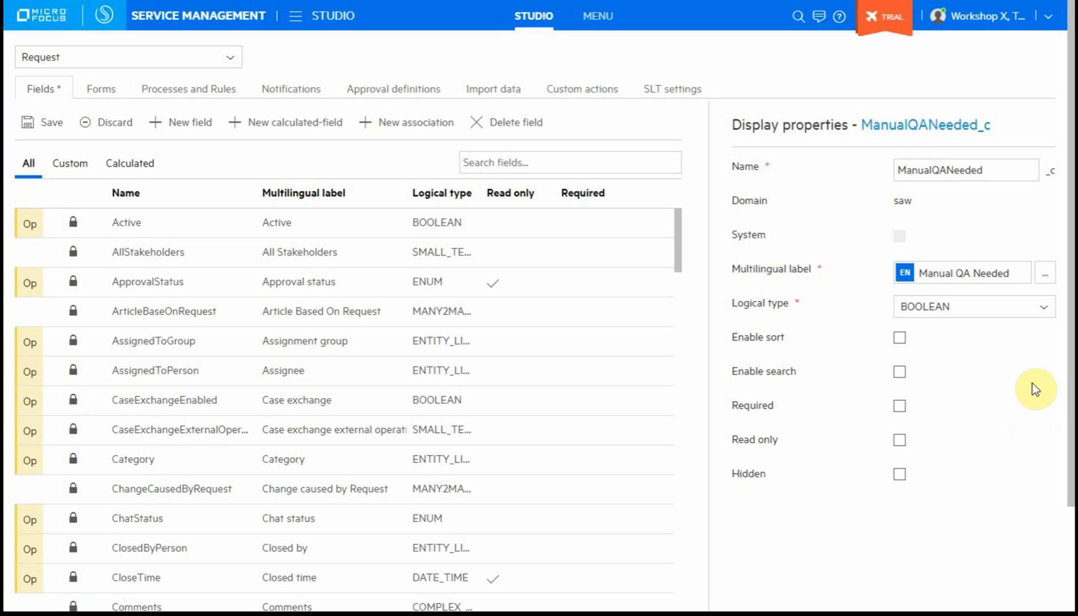
left_click(49, 130)
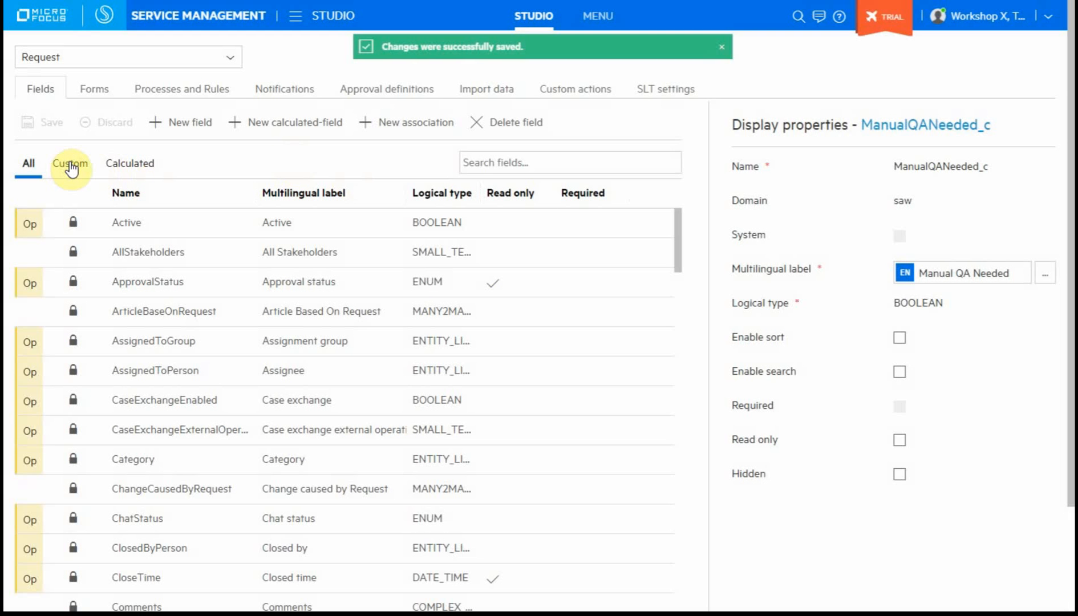
Check ManualQANeeded_c in the Request field list and open the forms of the Request record type
scroll(160, 266, "down", 7)
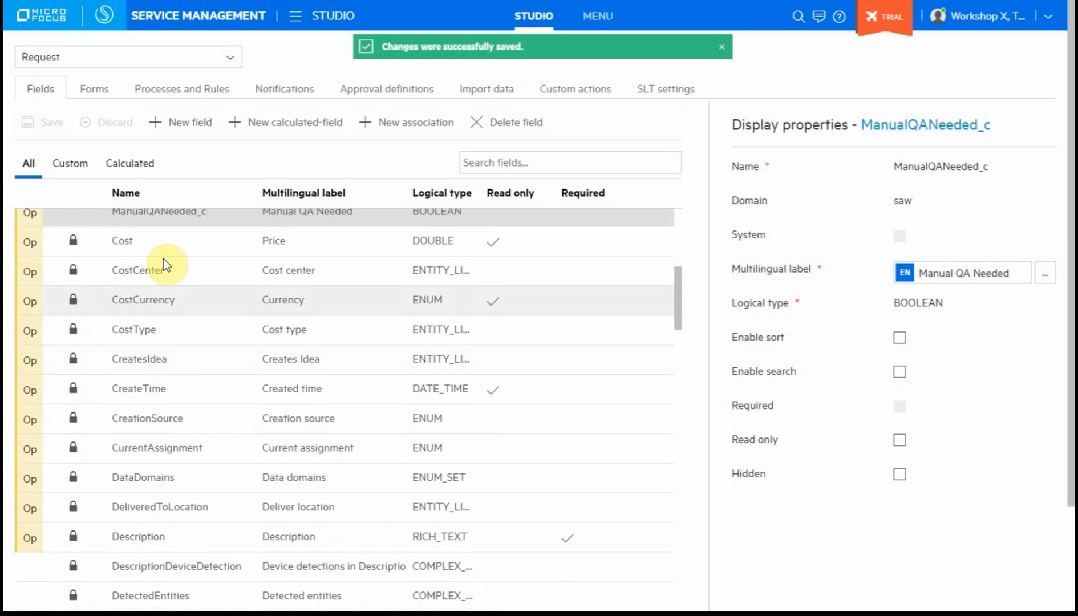
scroll(163, 258, "up", 1)
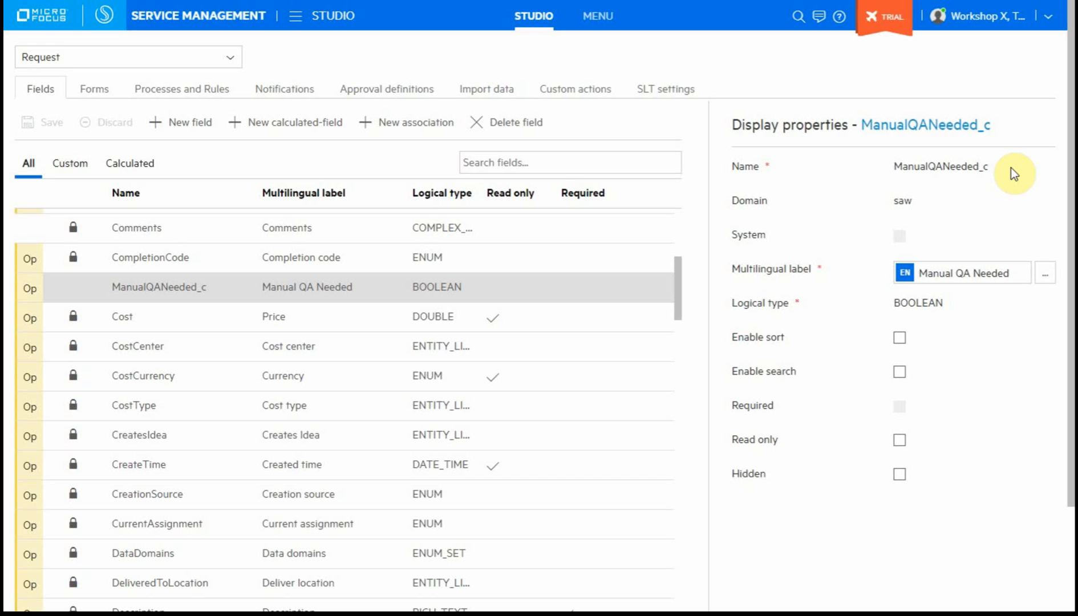
left_click_drag(998, 168, 979, 166)
left_click(98, 89)
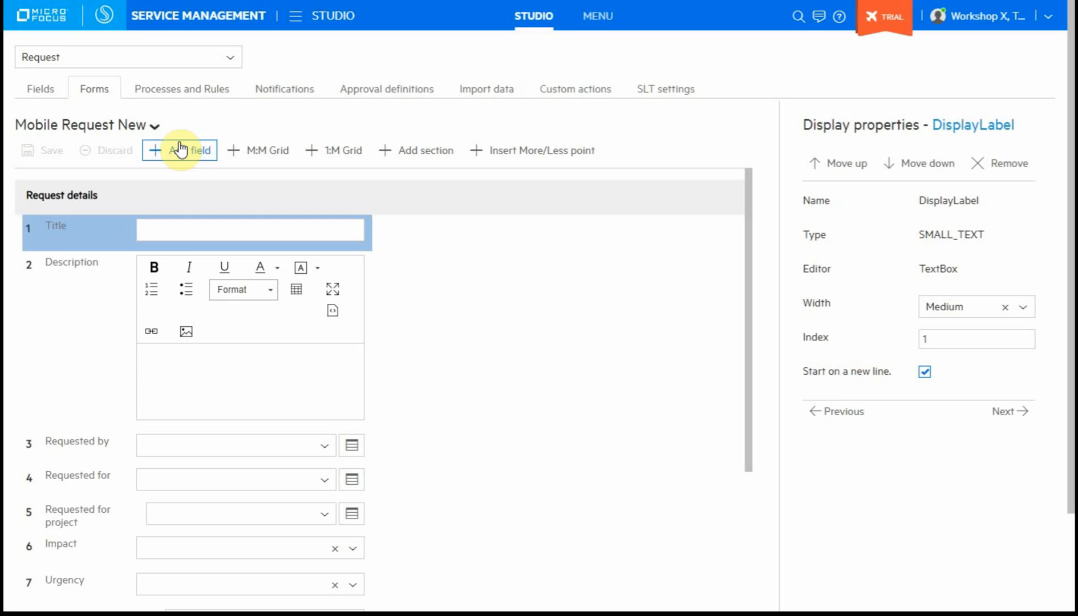
Look through the list of Request forms and examine the fields on the serviceRequest form
left_click(155, 127)
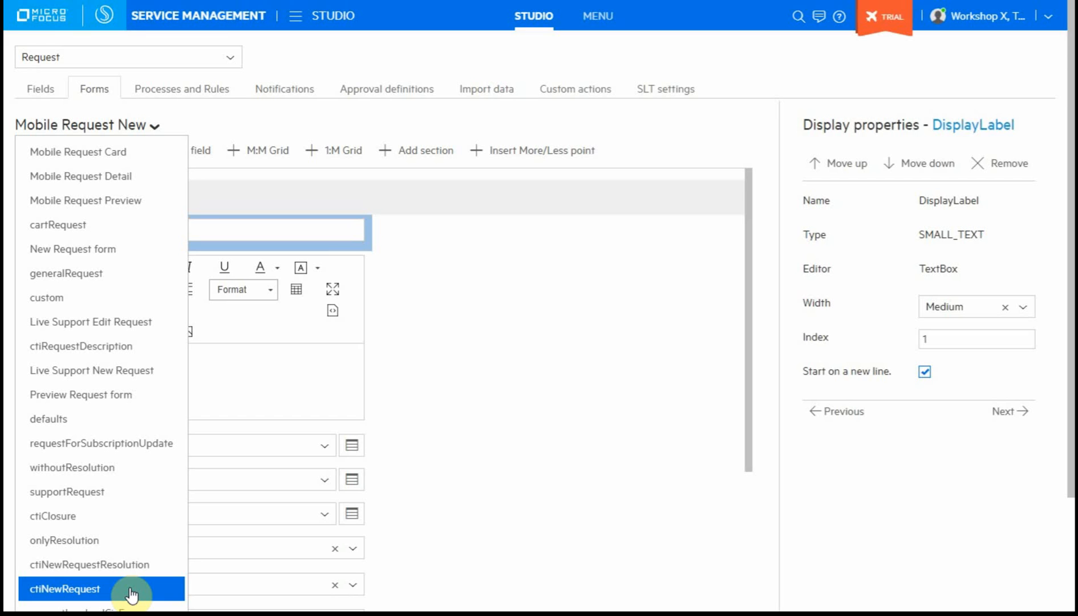
scroll(137, 567, "down", 3)
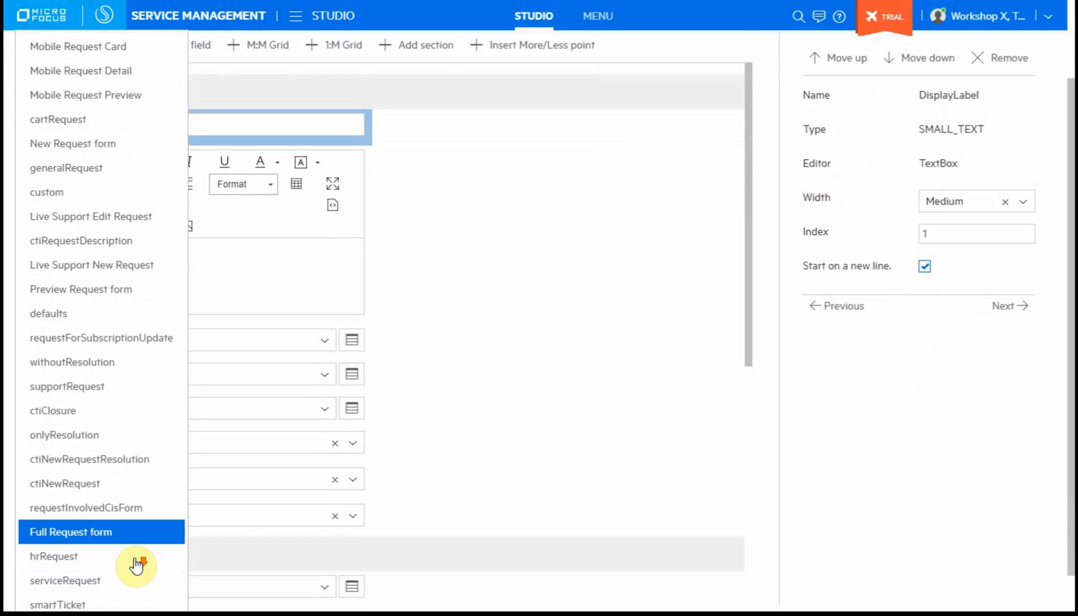
left_click(135, 557)
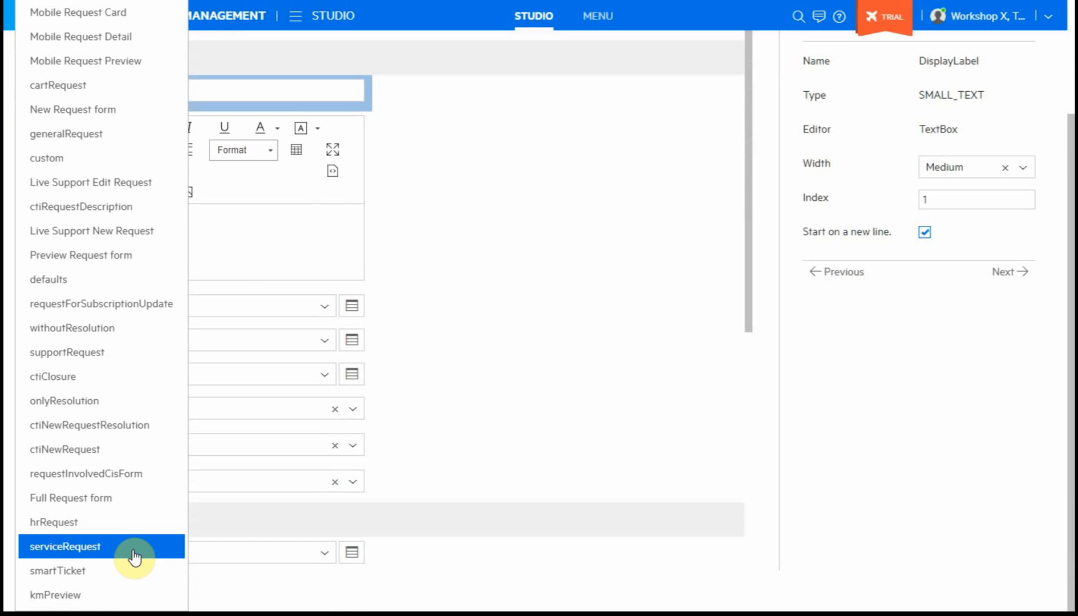
scroll(137, 517, "up", 3)
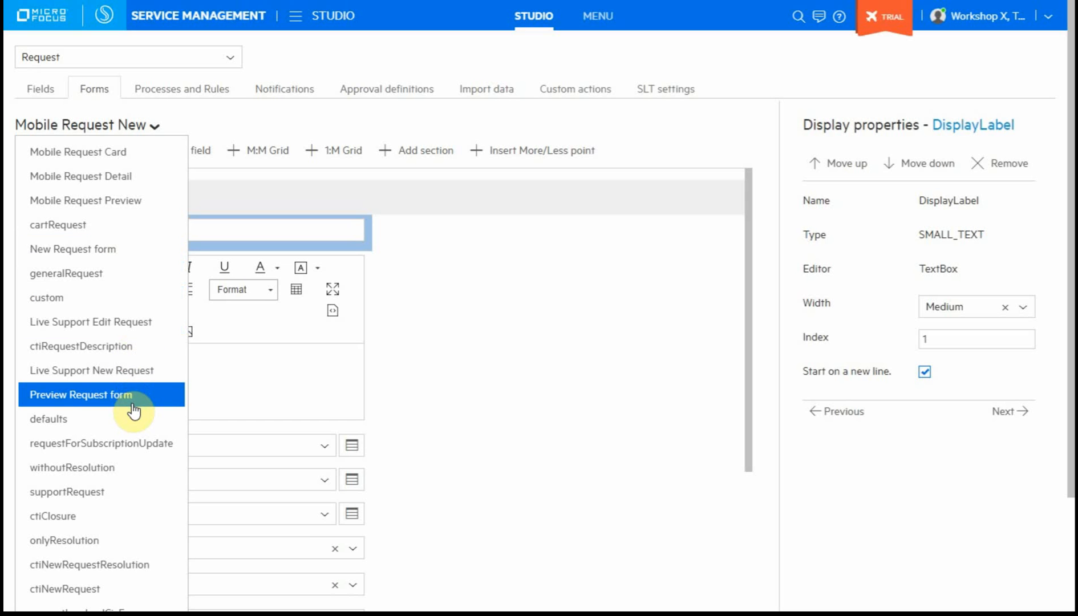
scroll(123, 451, "down", 3)
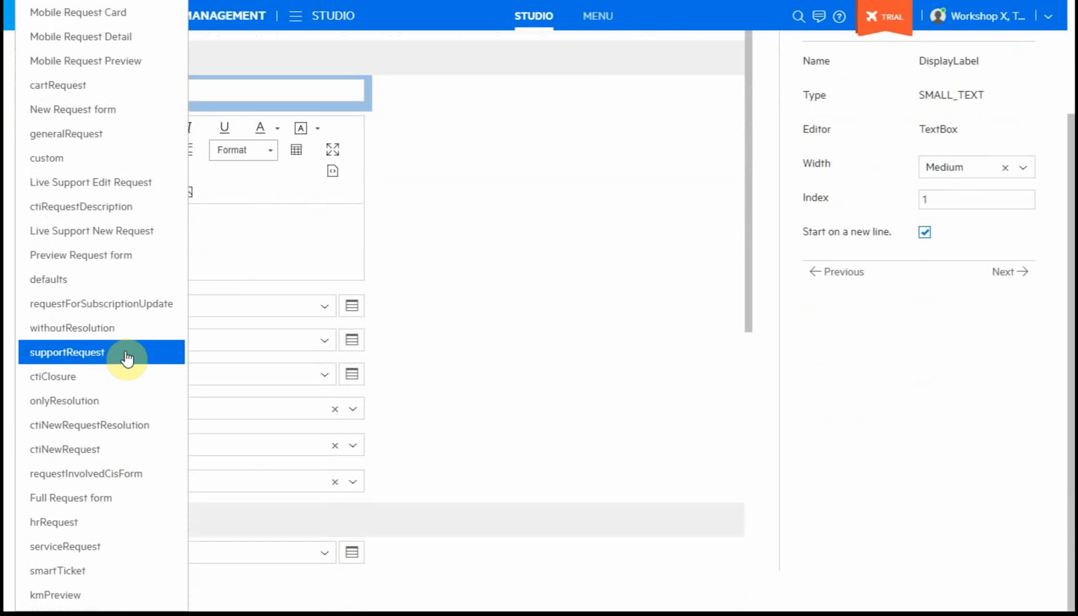
left_click(100, 547)
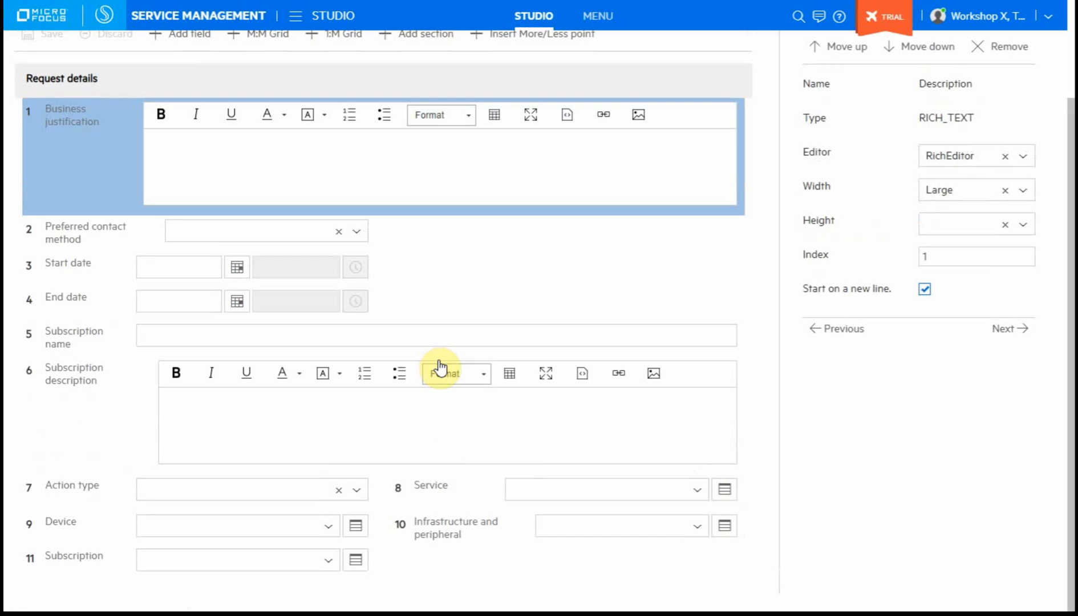
scroll(505, 279, "up", 3)
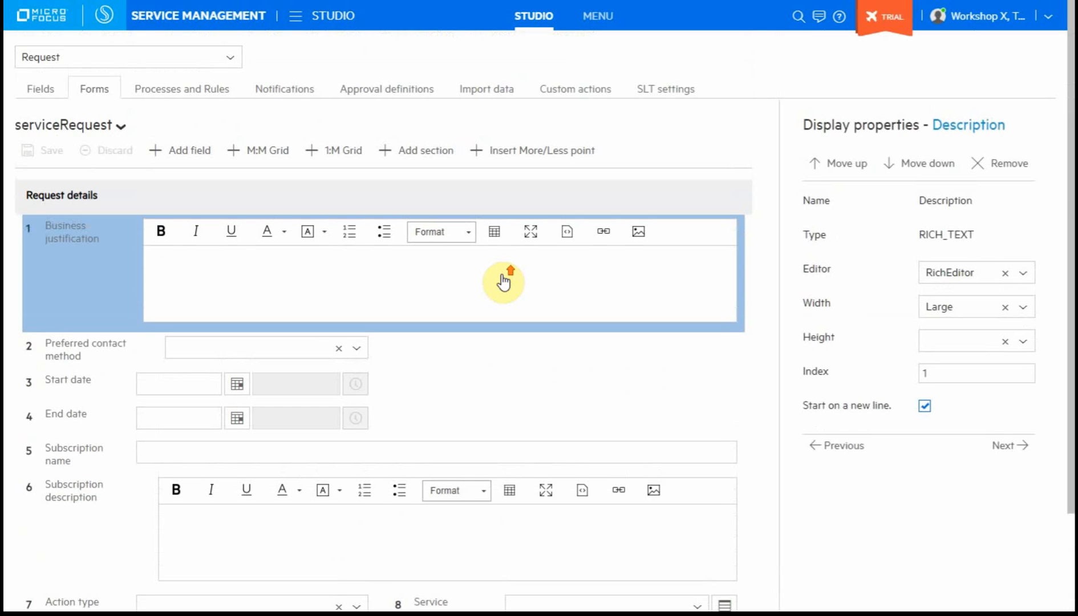
scroll(504, 283, "down", 3)
scroll(504, 282, "up", 3)
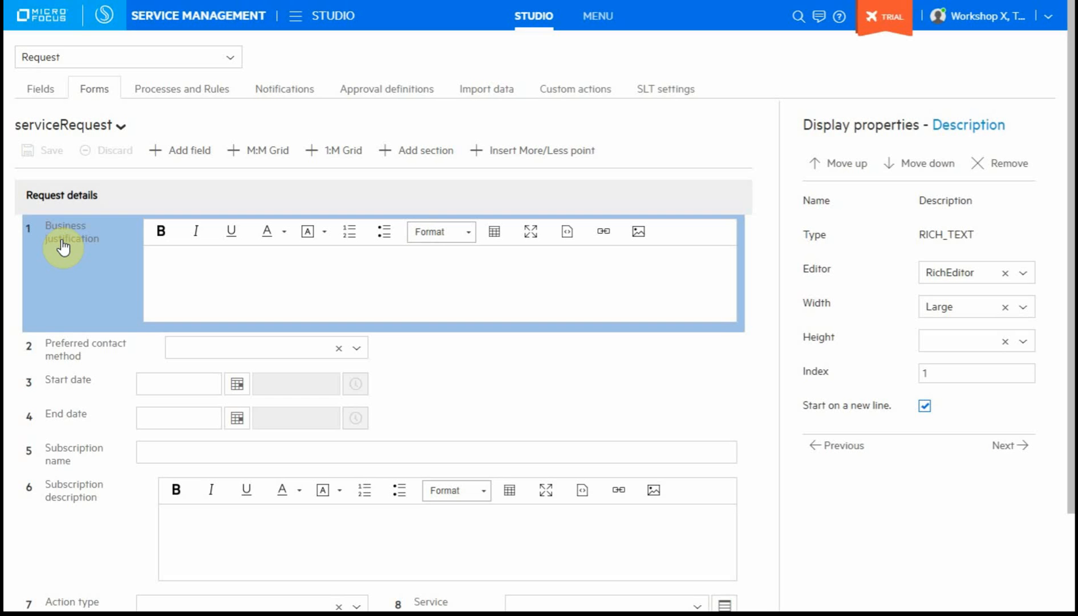
Examine the fields on the generalRequest form and on the defaults form
left_click(121, 126)
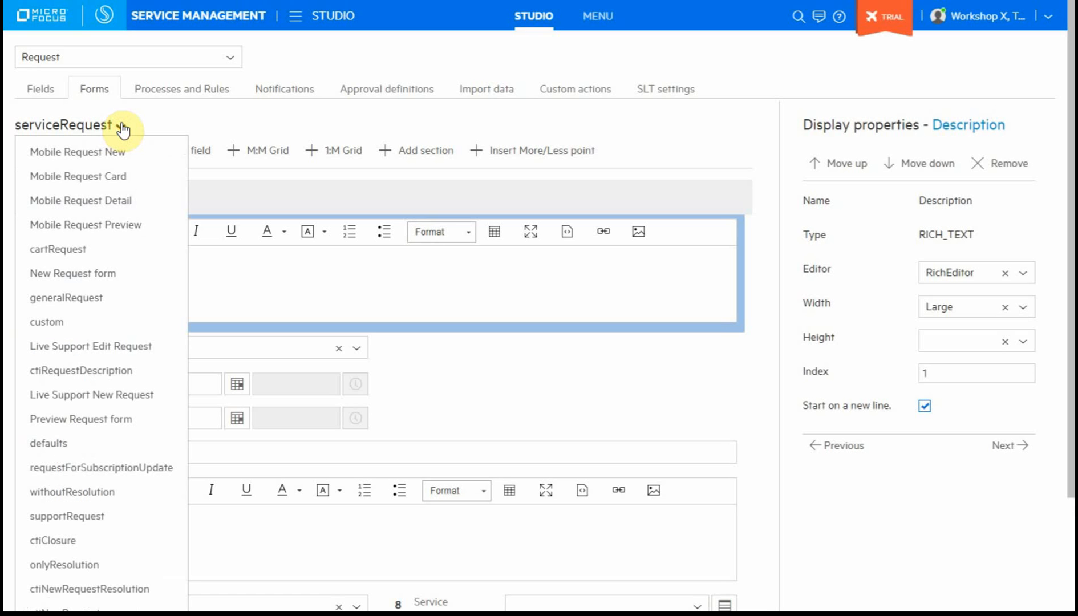
left_click(133, 298)
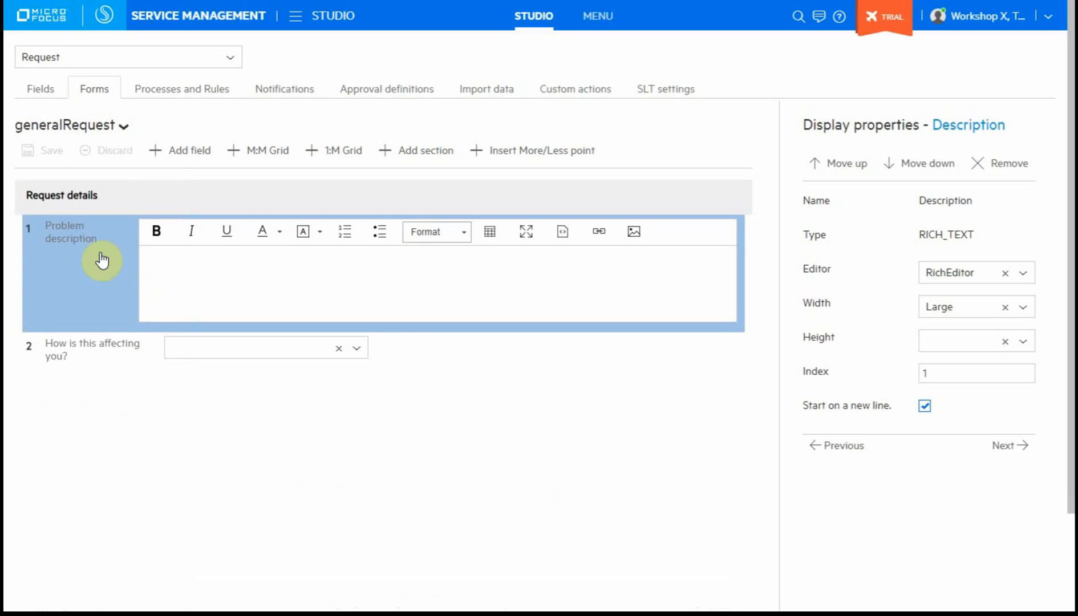
left_click(123, 125)
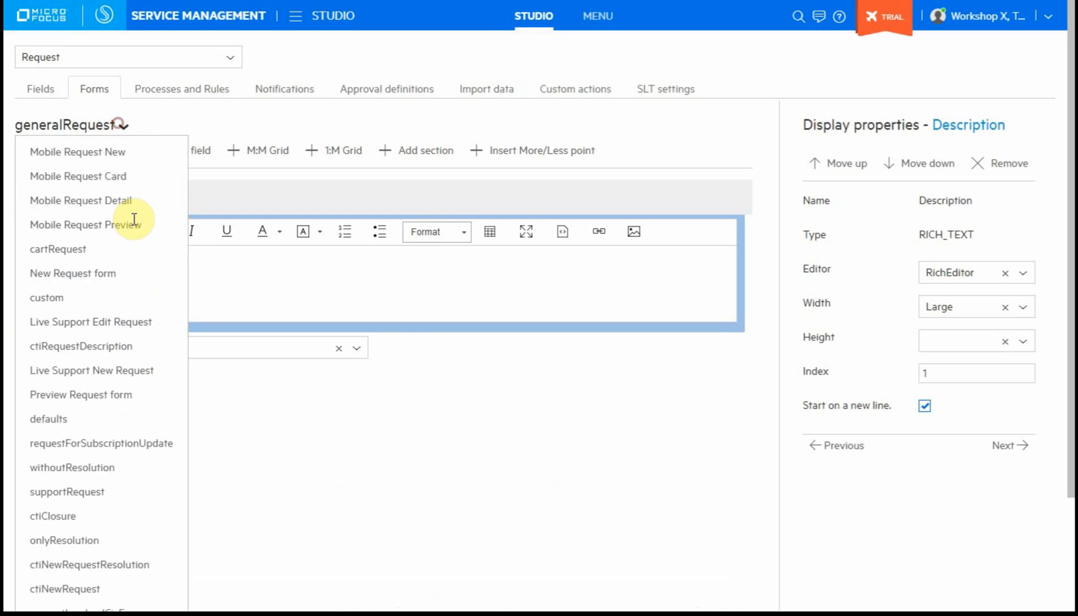
left_click(129, 421)
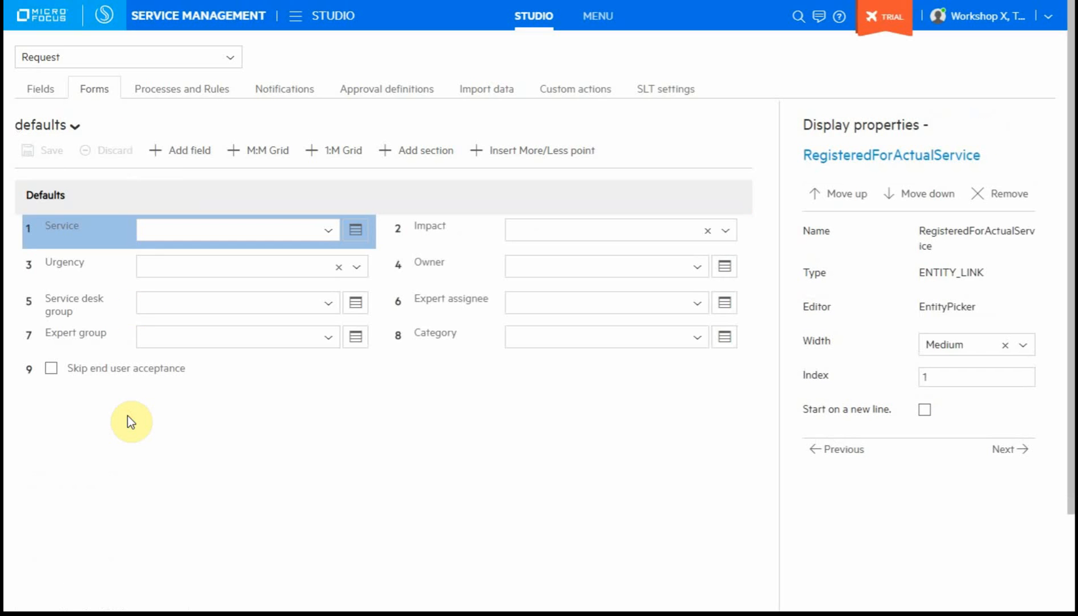
Open the withoutResolution form and look over its sections, ending at Request details
left_click(75, 126)
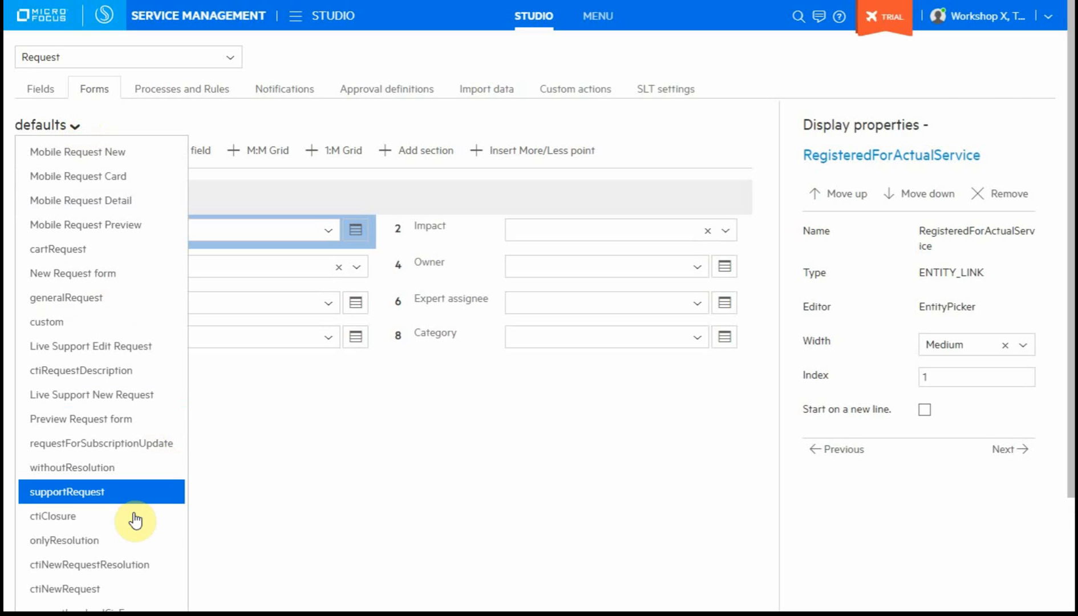
scroll(147, 493, "down", 3)
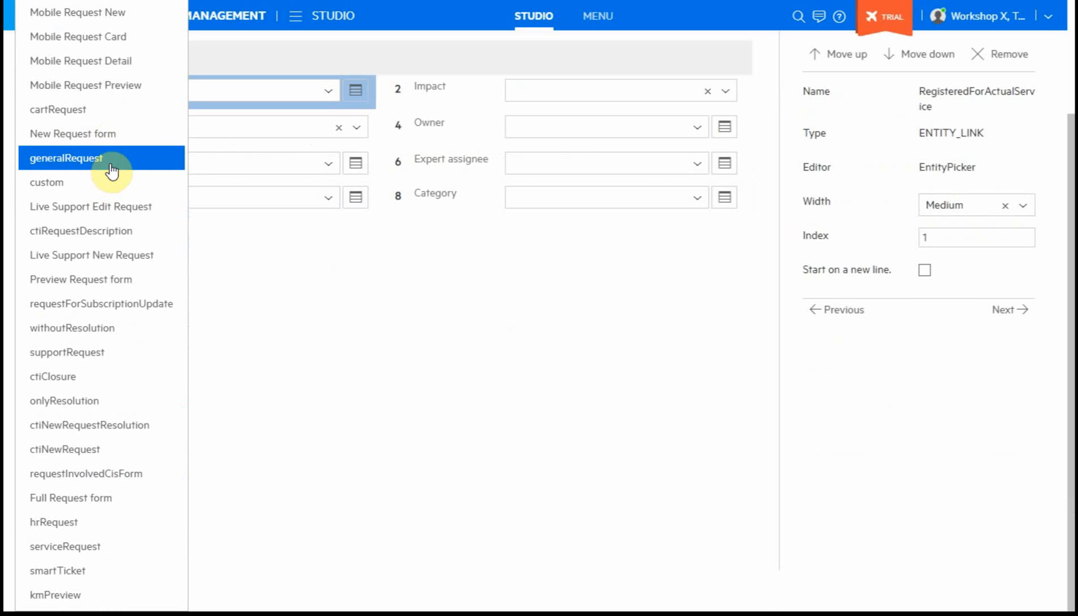
scroll(118, 142, "up", 3)
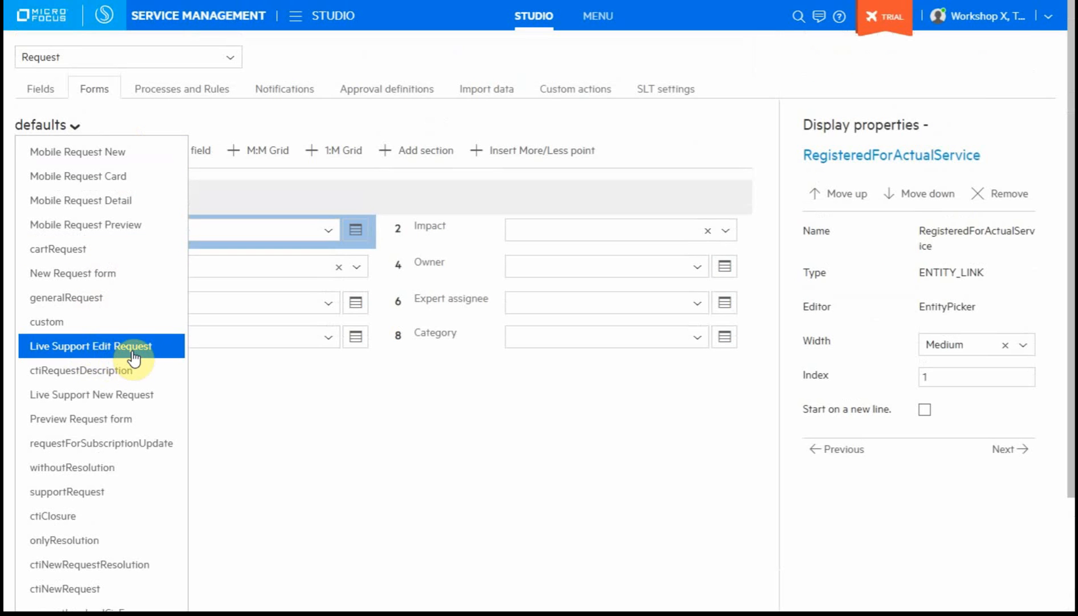
left_click(128, 471)
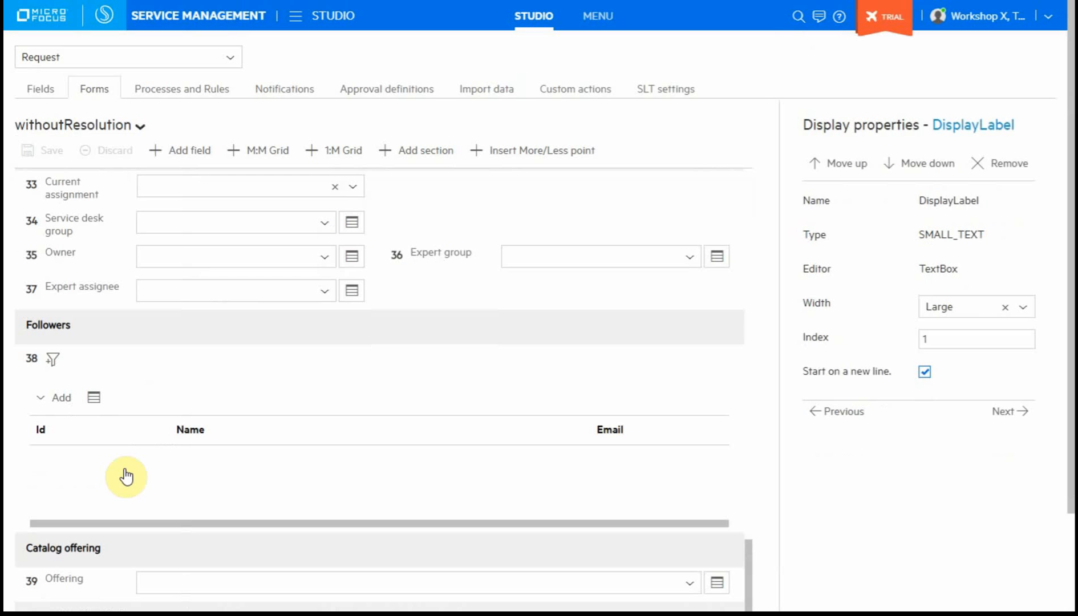
scroll(128, 476, "down", 3)
scroll(129, 482, "up", 10)
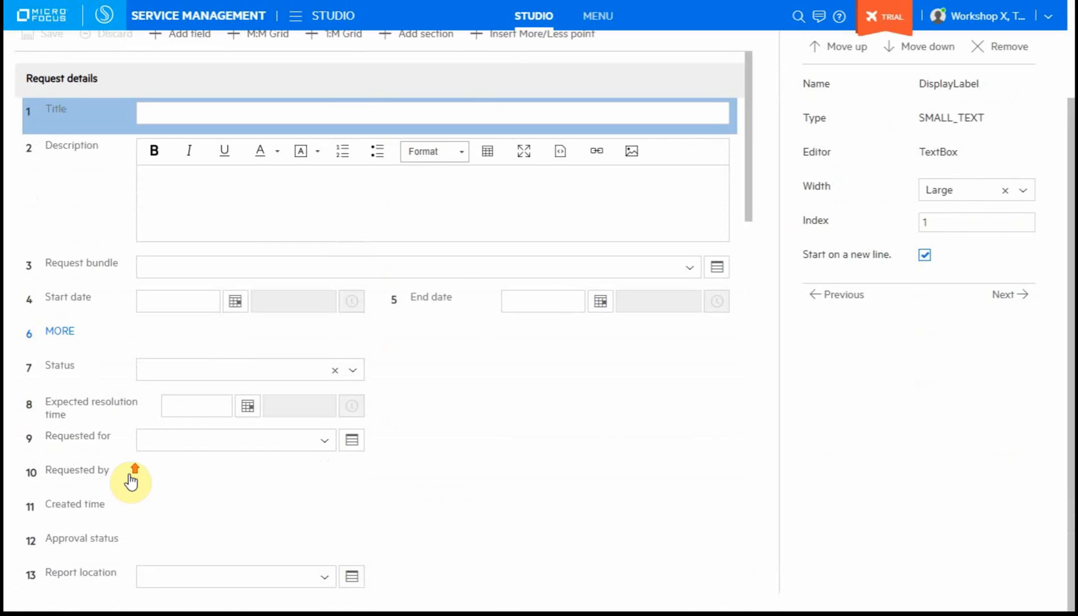
scroll(228, 567, "up", 2)
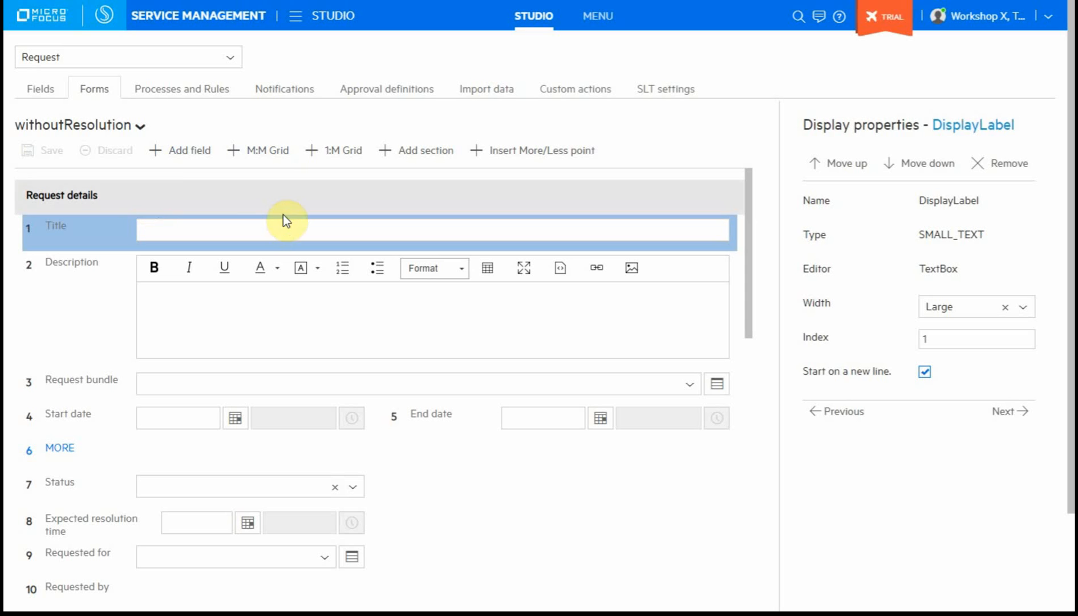
Add the Manual QA Needed field to the Request details section of the withoutResolution form
left_click(186, 153)
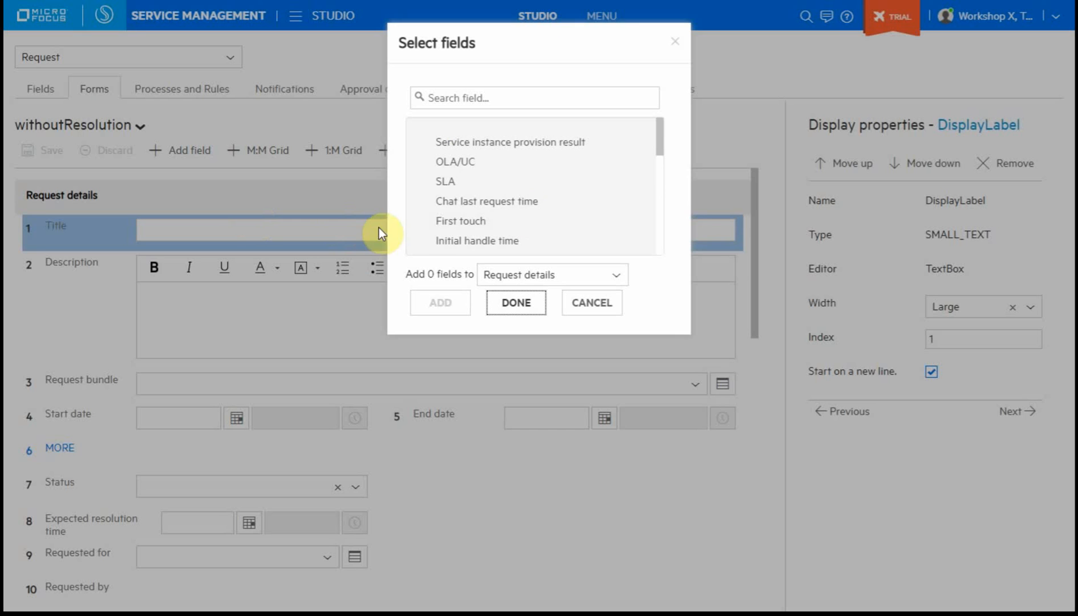
scroll(563, 208, "down", 5)
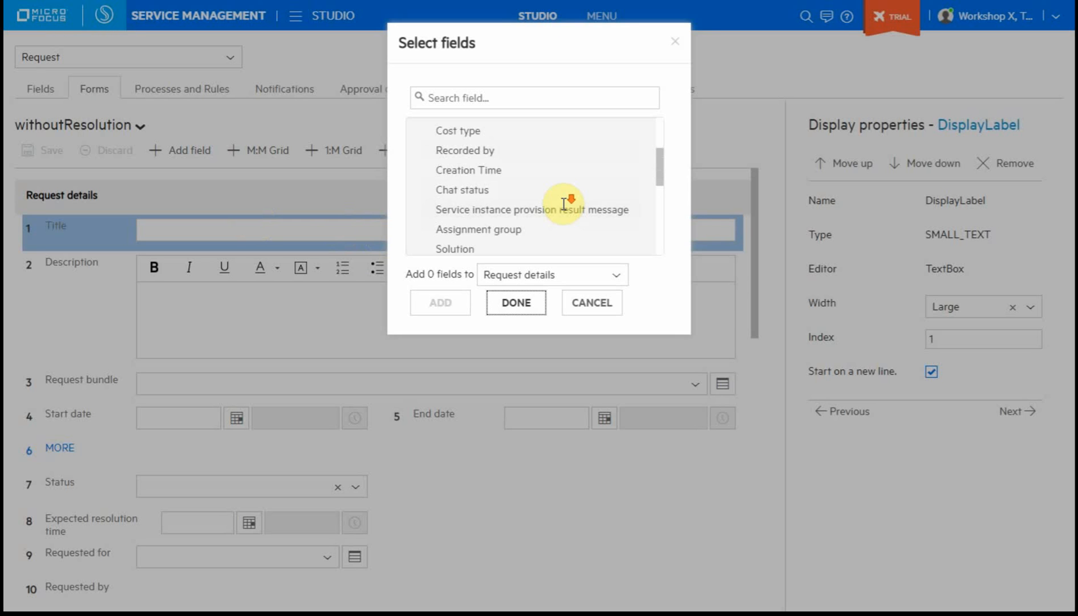
scroll(563, 203, "down", 3)
scroll(562, 205, "down", 3)
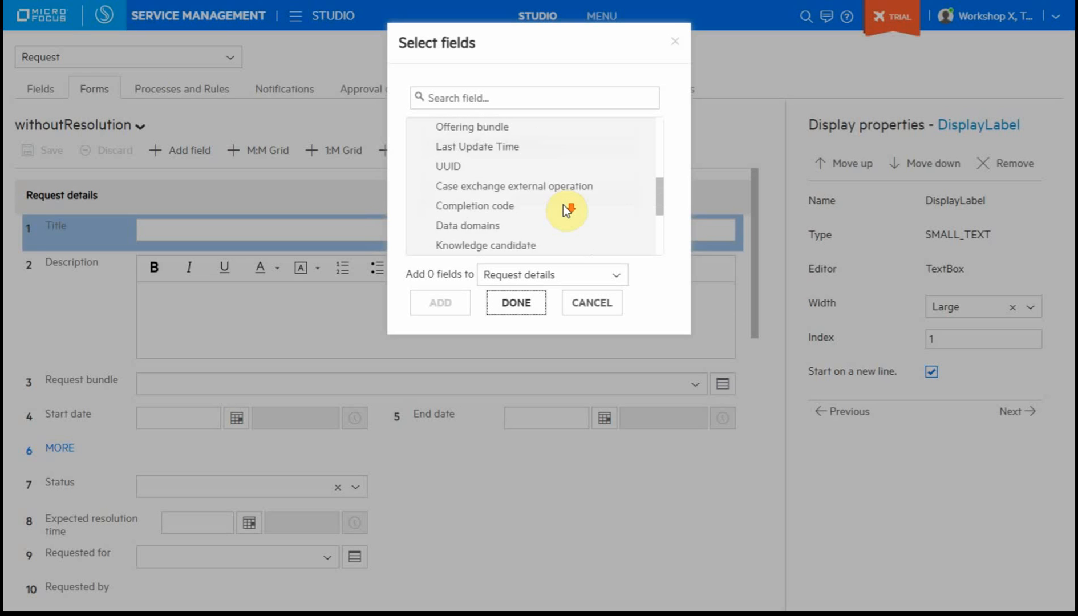
scroll(563, 206, "down", 3)
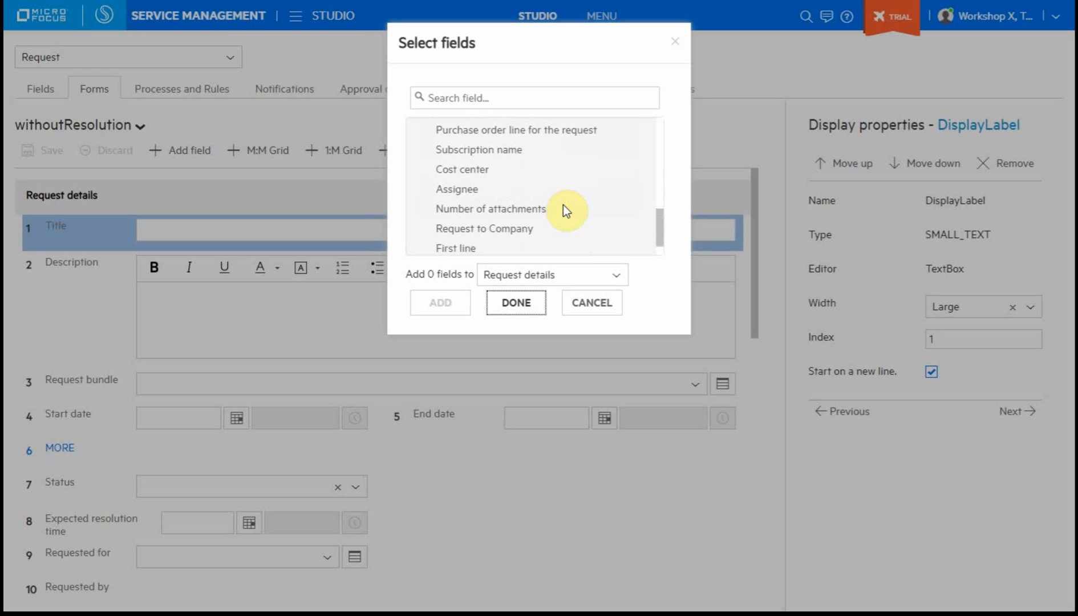
scroll(562, 205, "down", 3)
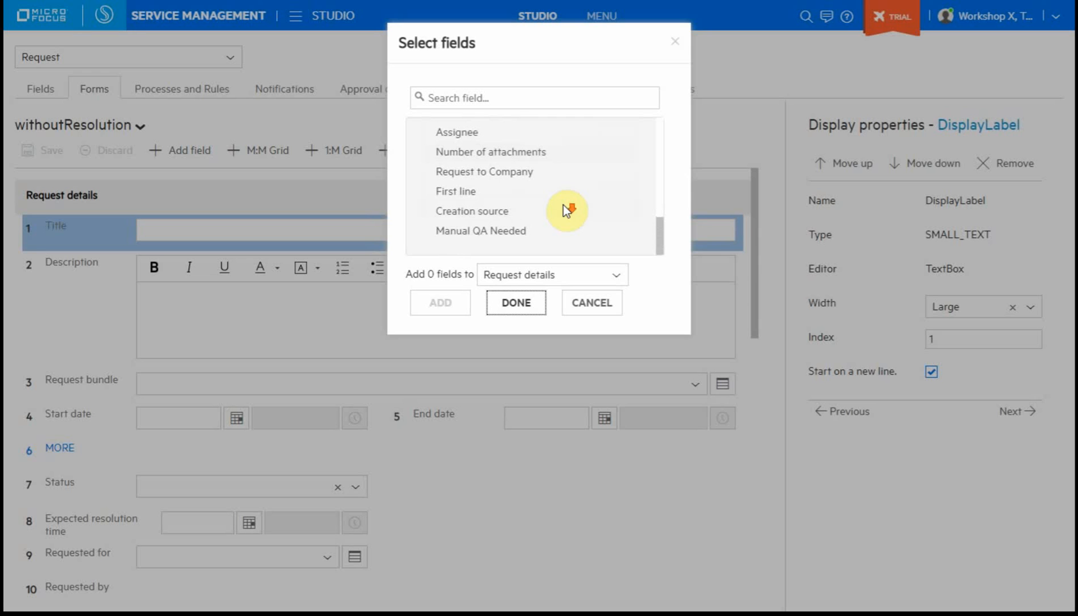
left_click(507, 231)
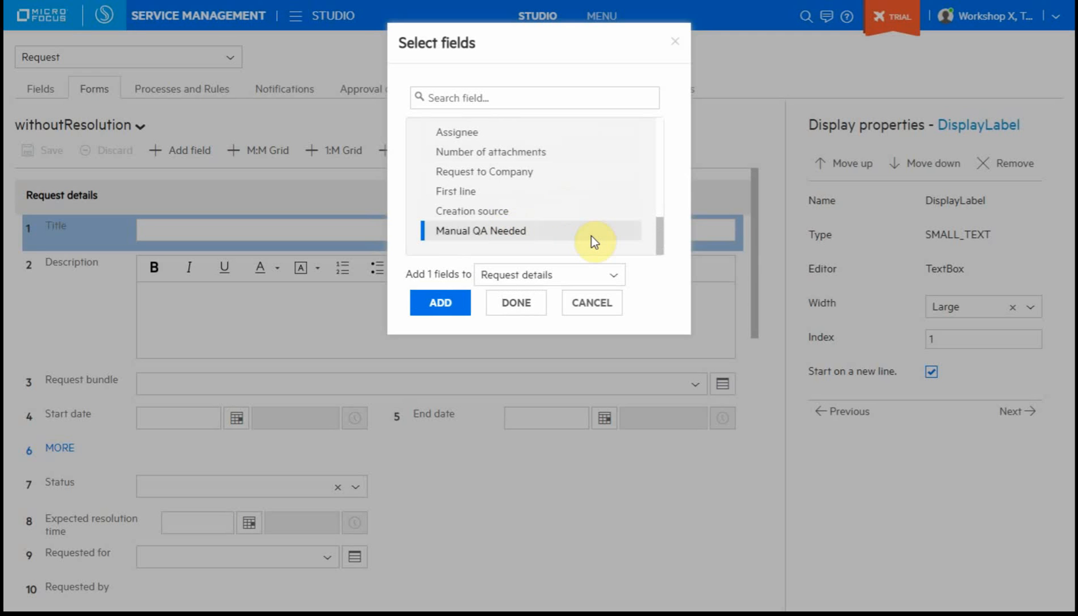
left_click(490, 277)
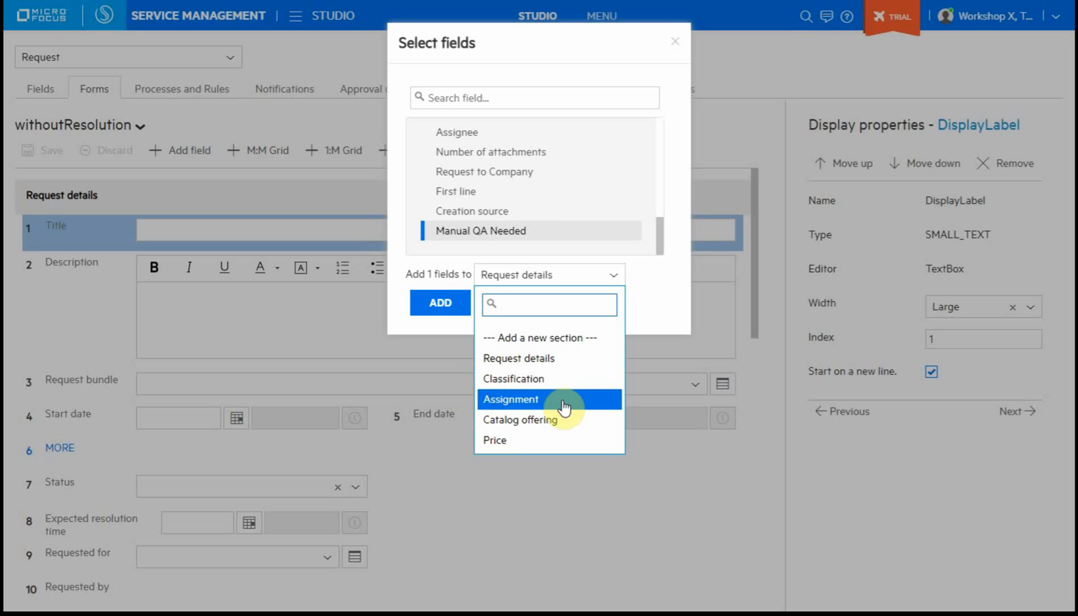
left_click(421, 265)
left_click(447, 303)
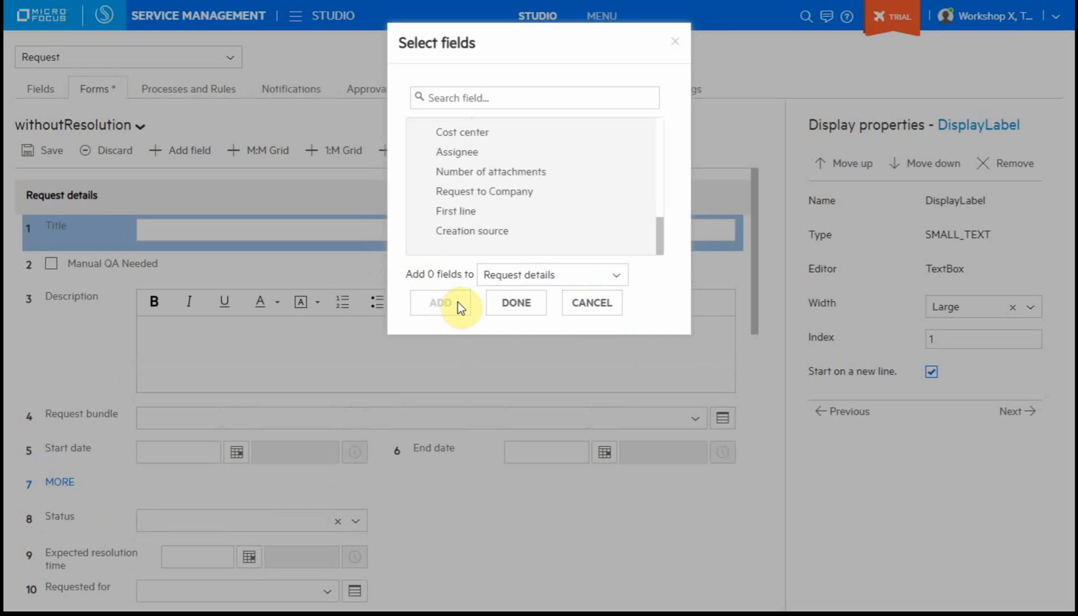
left_click(517, 311)
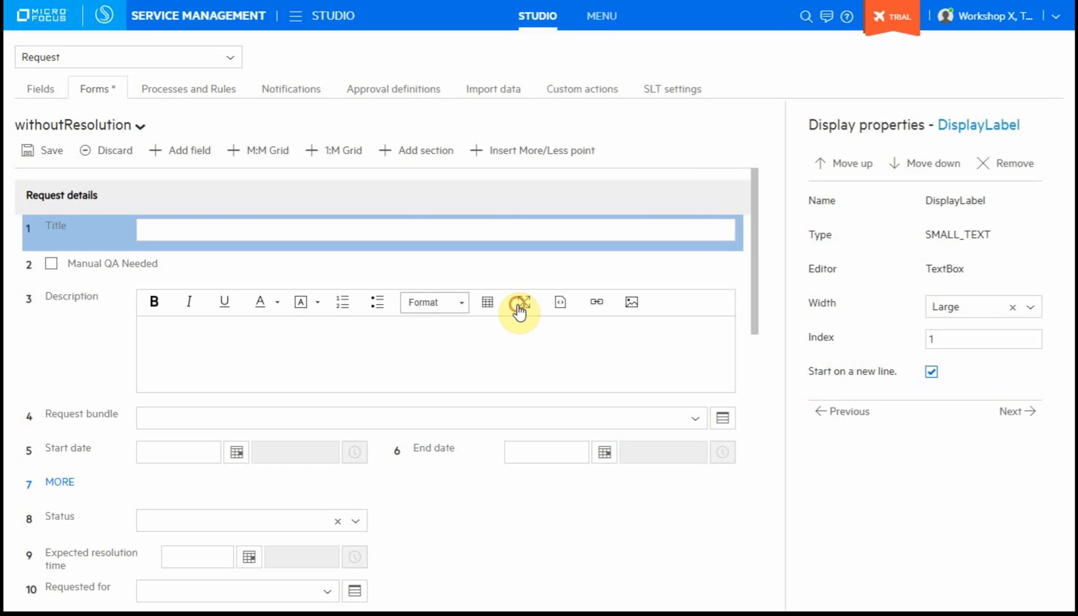
Move the Manual QA Needed field down to index 6, directly above the MORE point, and save the form layout
left_click(160, 268)
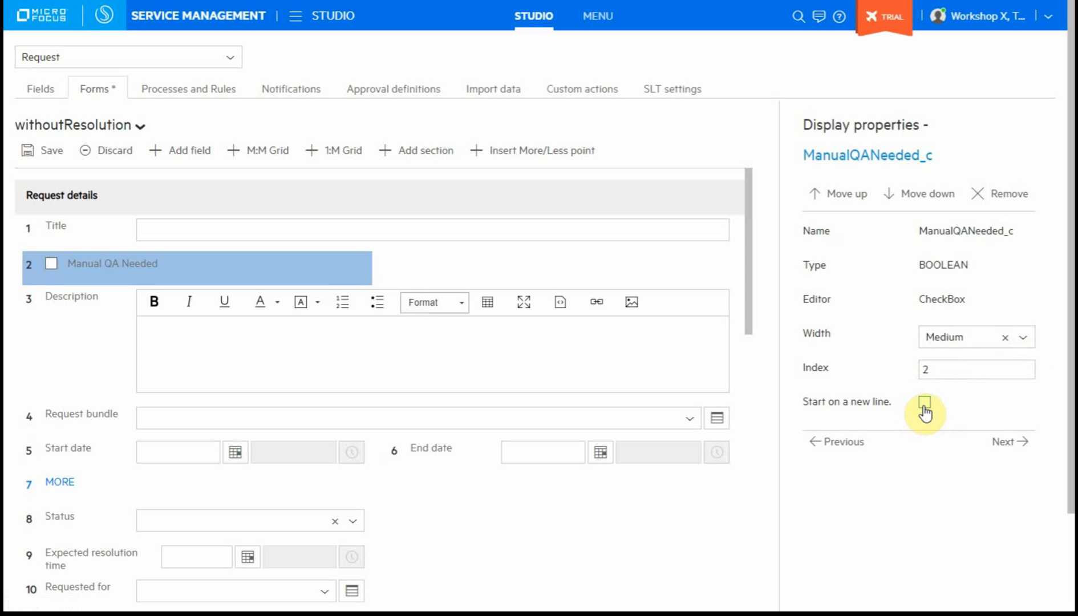
left_click(925, 196)
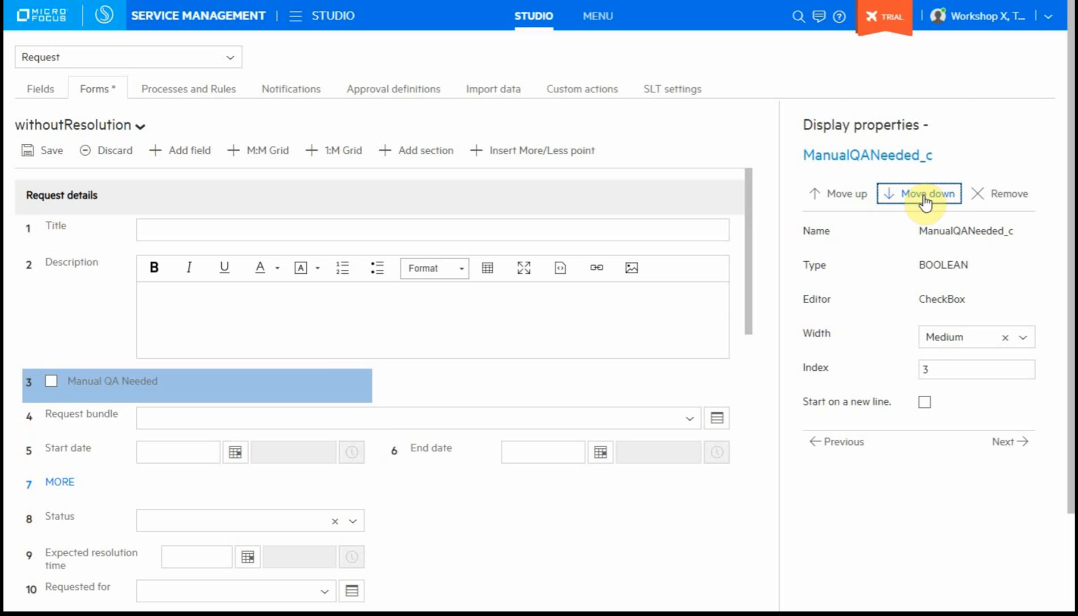
left_click(924, 197)
left_click(925, 197)
left_click(924, 198)
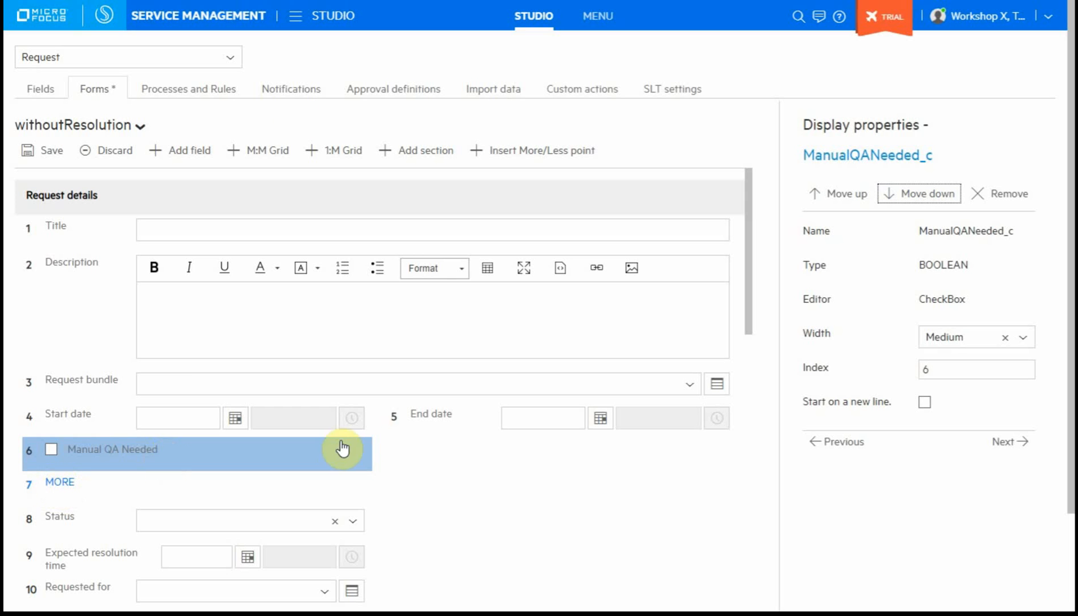
left_click(48, 150)
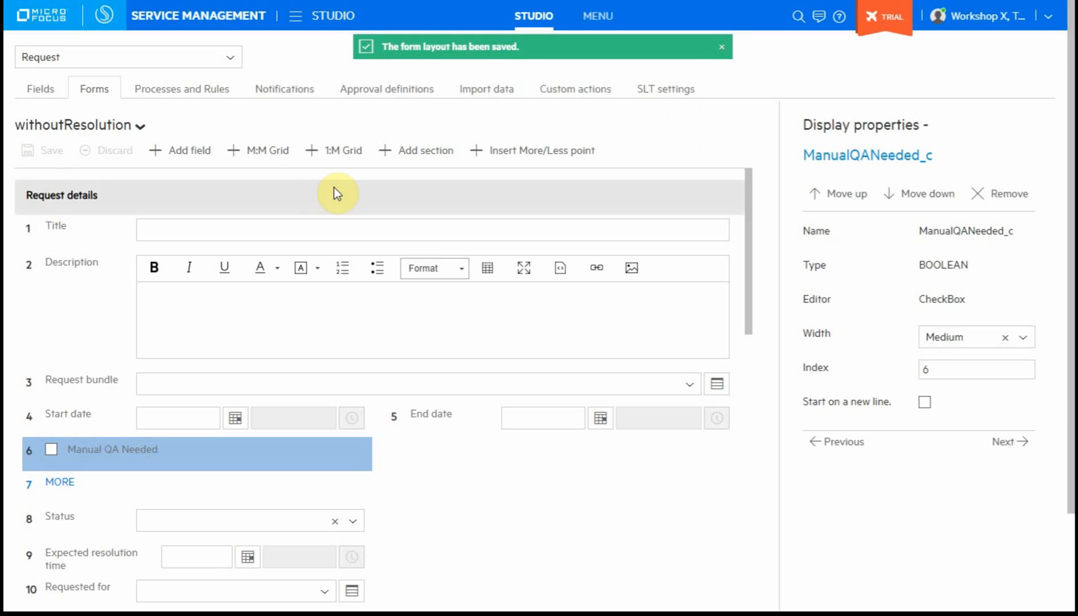
Open request 10552 in Service Request Management and enable Manual QA Needed in its request details
left_click(297, 17)
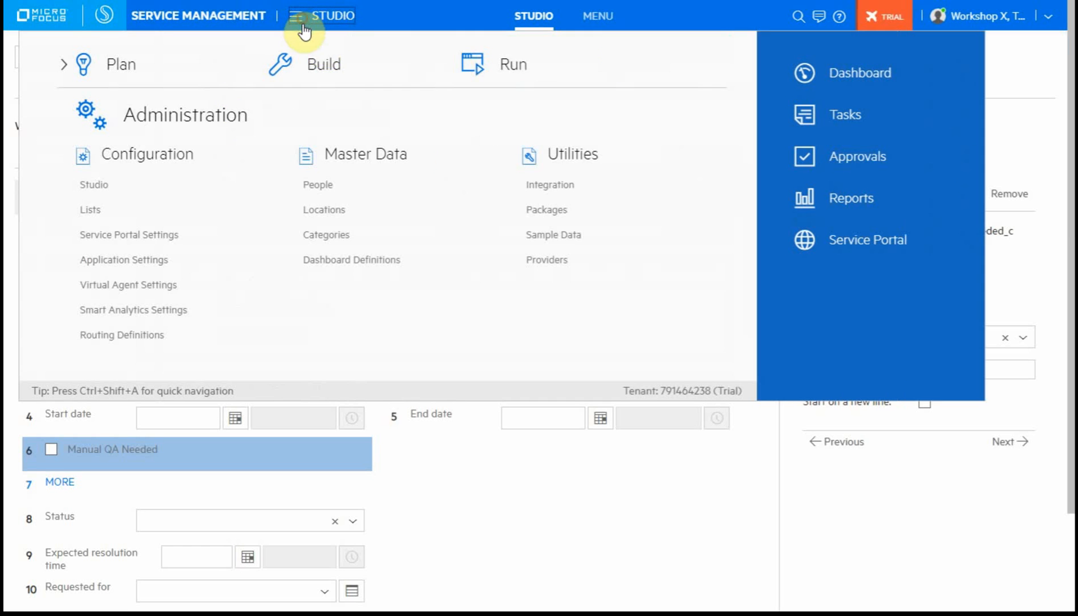
mouse_move(500, 73)
left_click(589, 103)
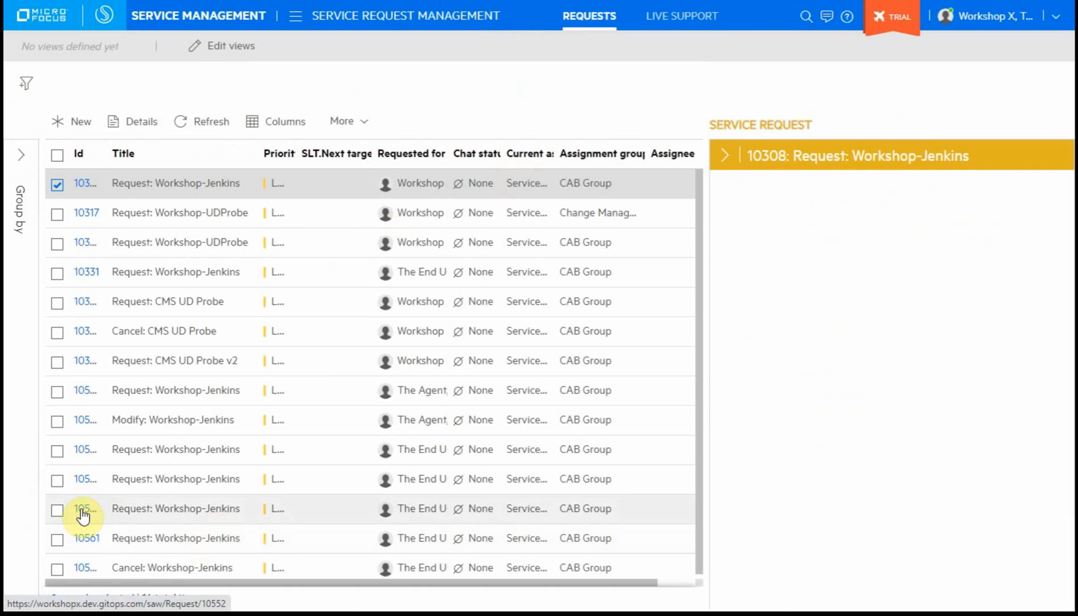
left_click(84, 508)
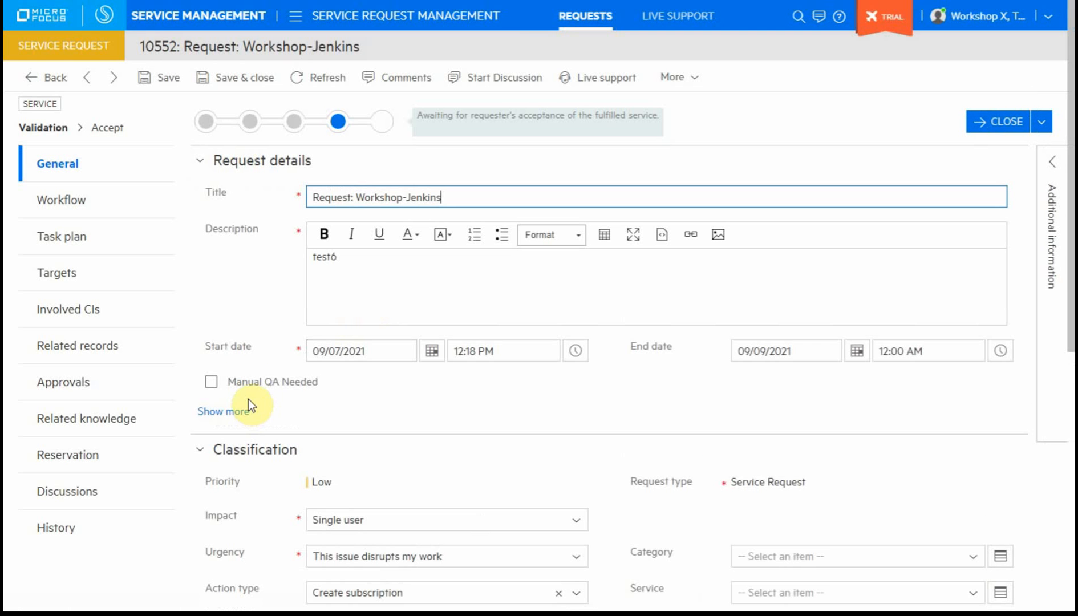
left_click(212, 383)
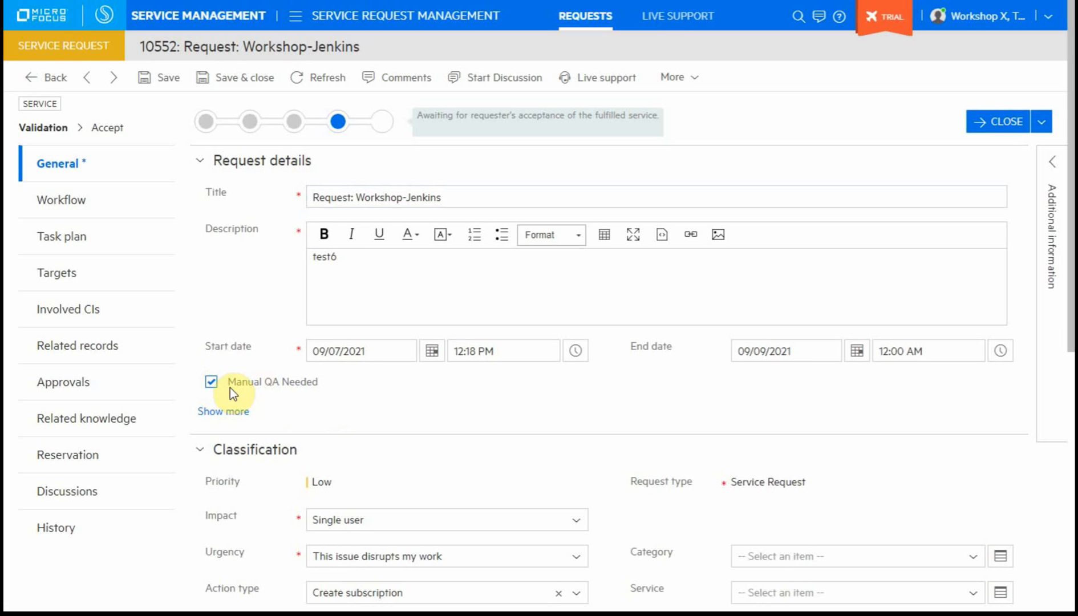
Save request 10552, return to the requests list and reopen the same request
left_click(153, 79)
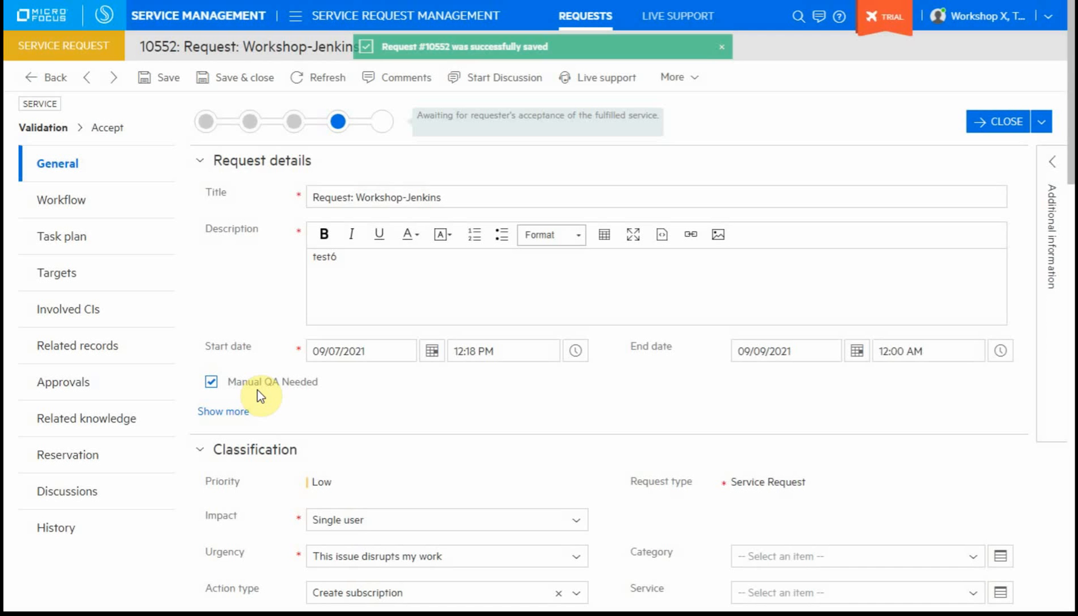
left_click(65, 79)
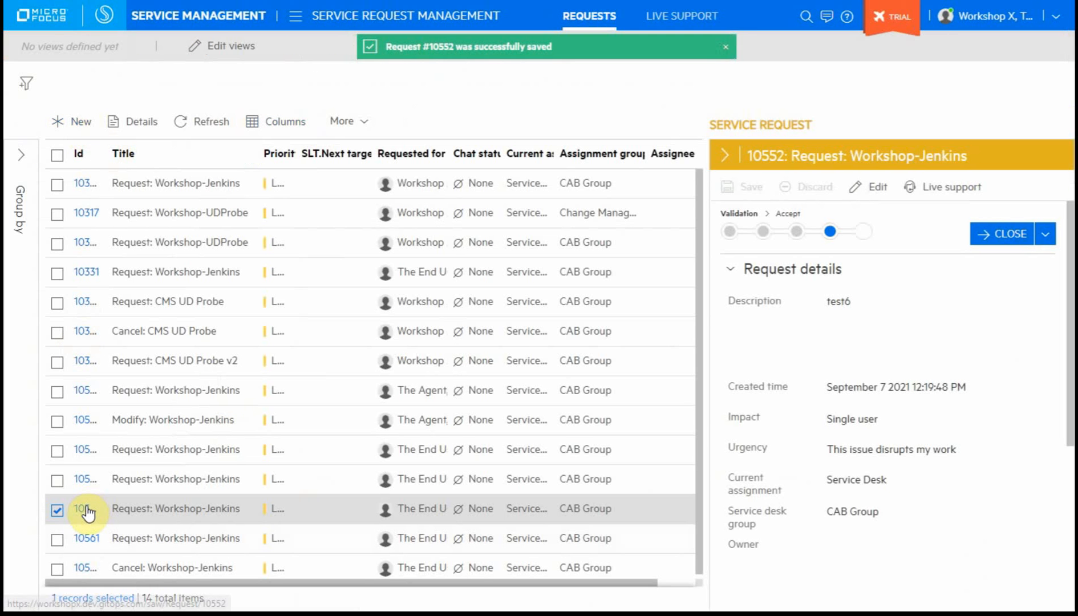
left_click(85, 510)
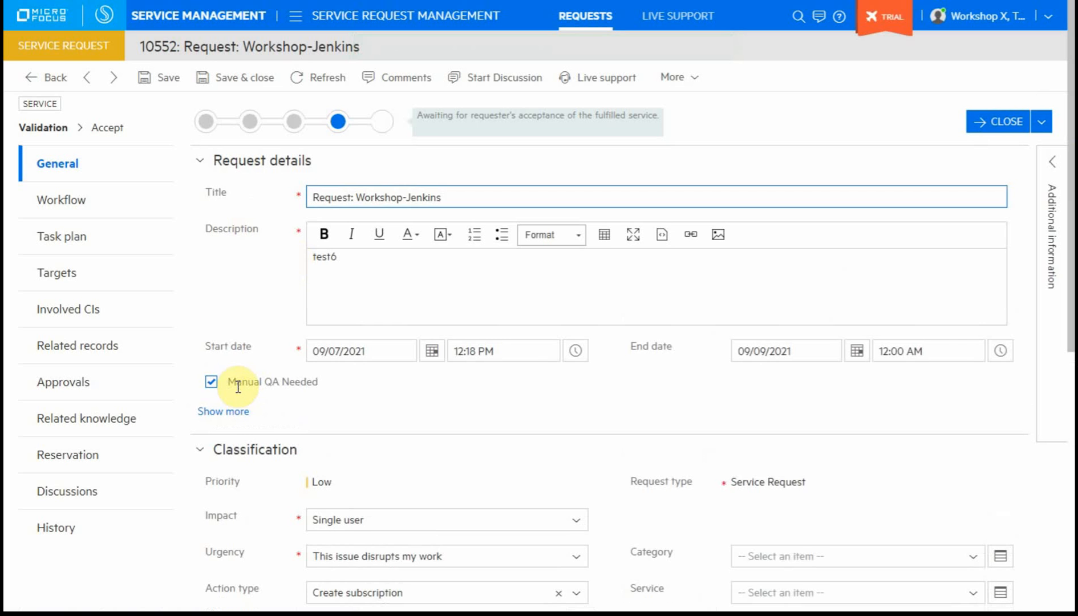
Check the Manual QA Needed field in the reopened request's details and look over the Classification and Assignment sections
left_click_drag(317, 381, 192, 380)
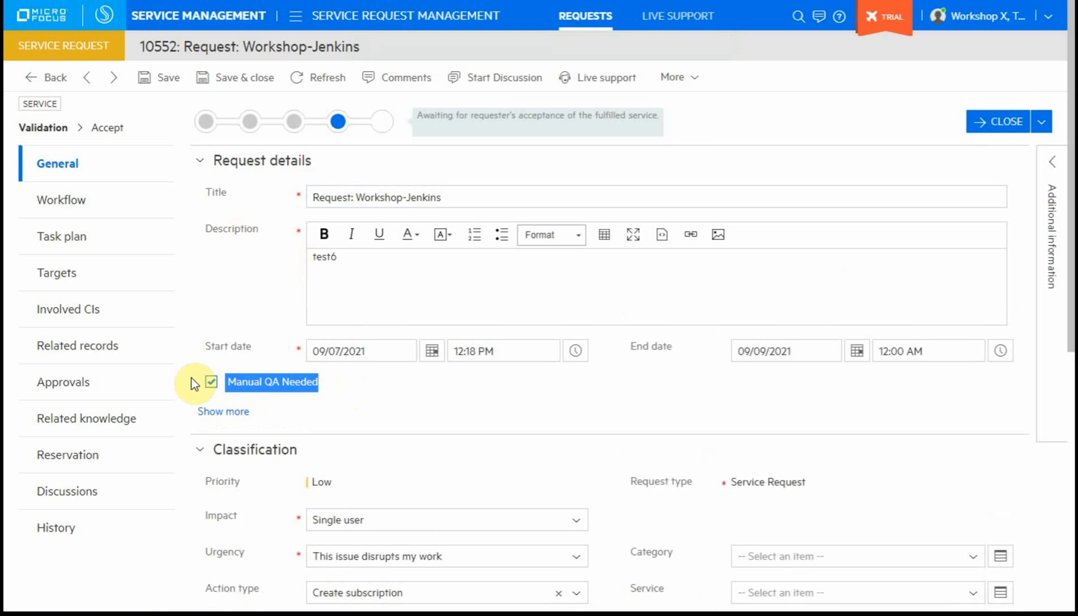
left_click(269, 382)
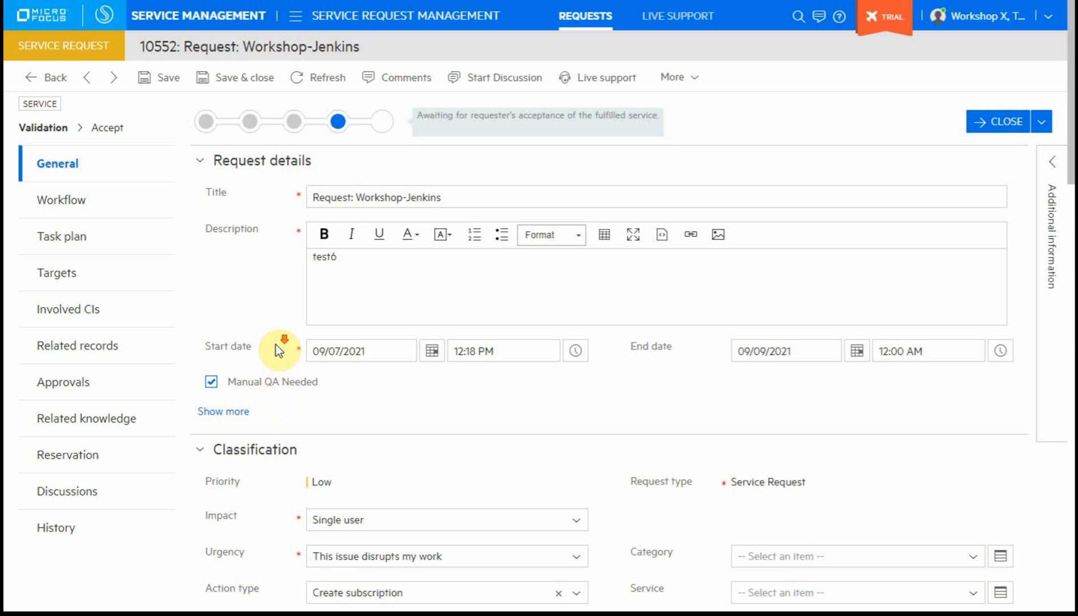
scroll(276, 345, "down", 5)
scroll(297, 271, "up", 5)
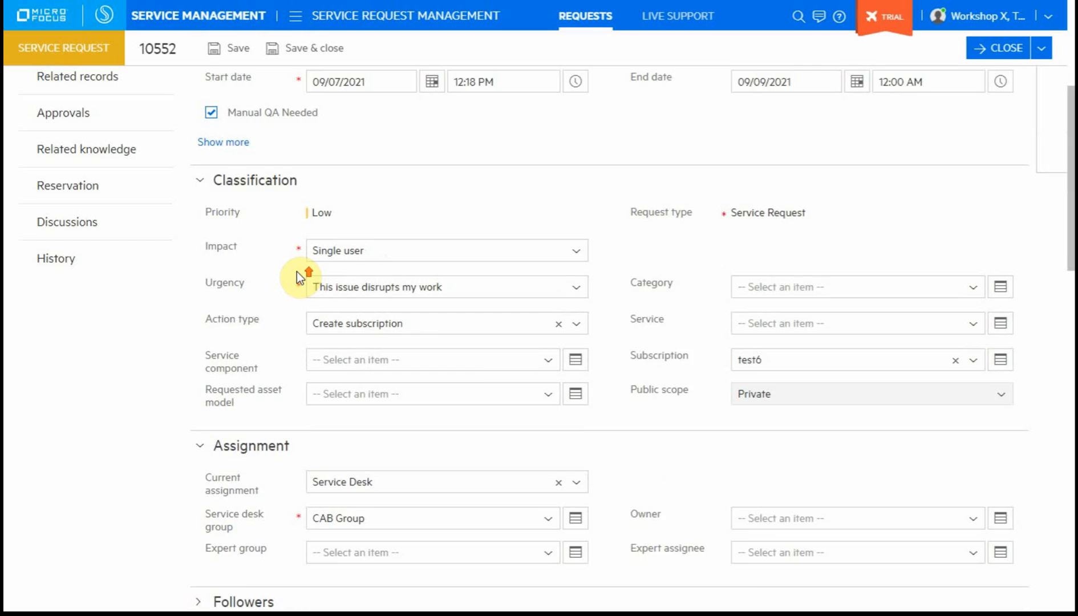